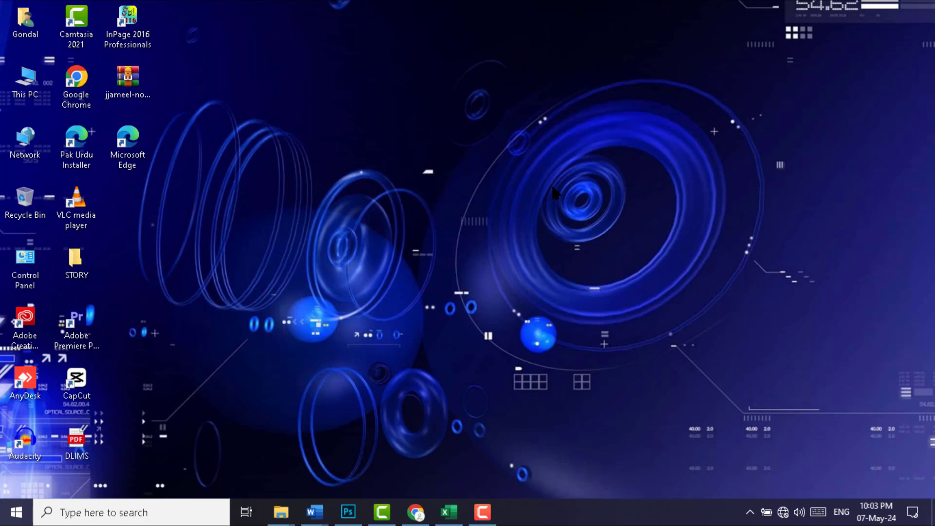
# - Create a new folder named "test" on the desktop
pyautogui.rightClick(554, 187)
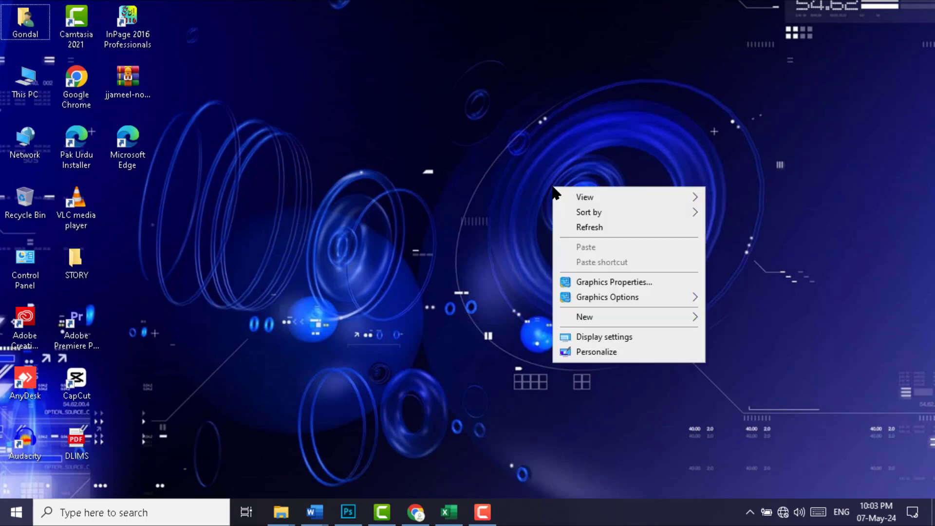
pyautogui.moveTo(602, 319)
pyautogui.press('Right')
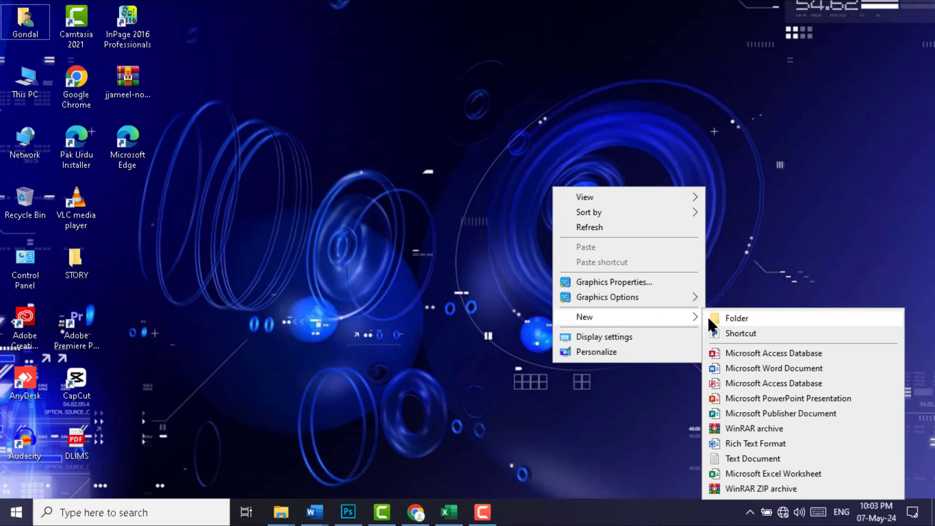
pyautogui.press('Return')
pyautogui.write('test')
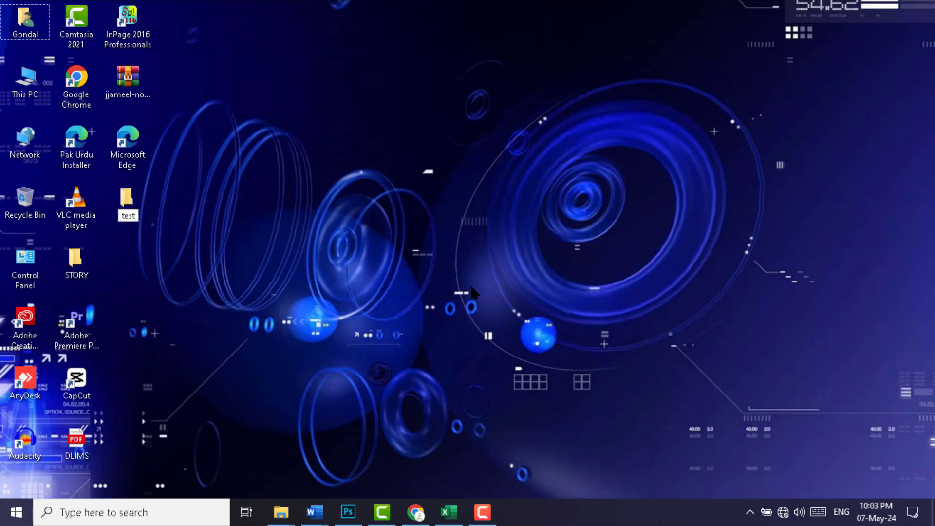
pyautogui.press('Return')
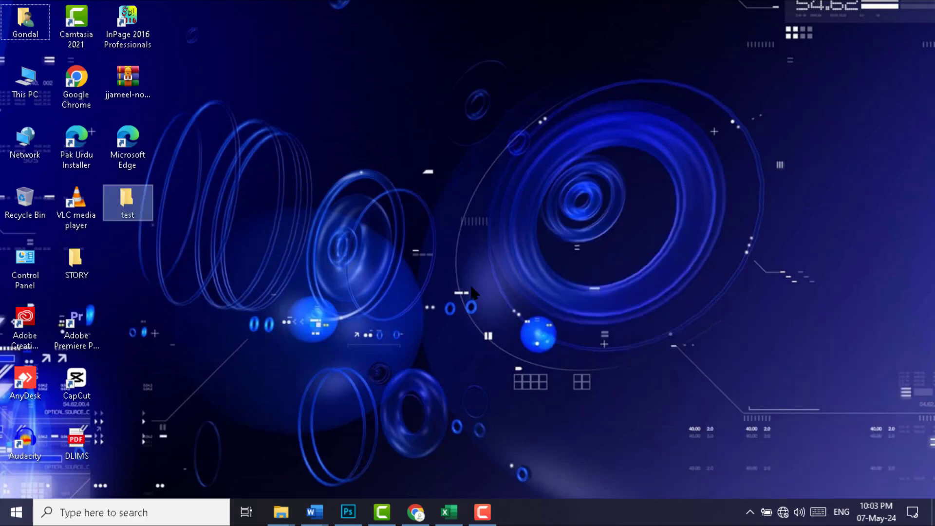
# - Open the test folder and create a subfolder named "night" inside it
pyautogui.press('Return')
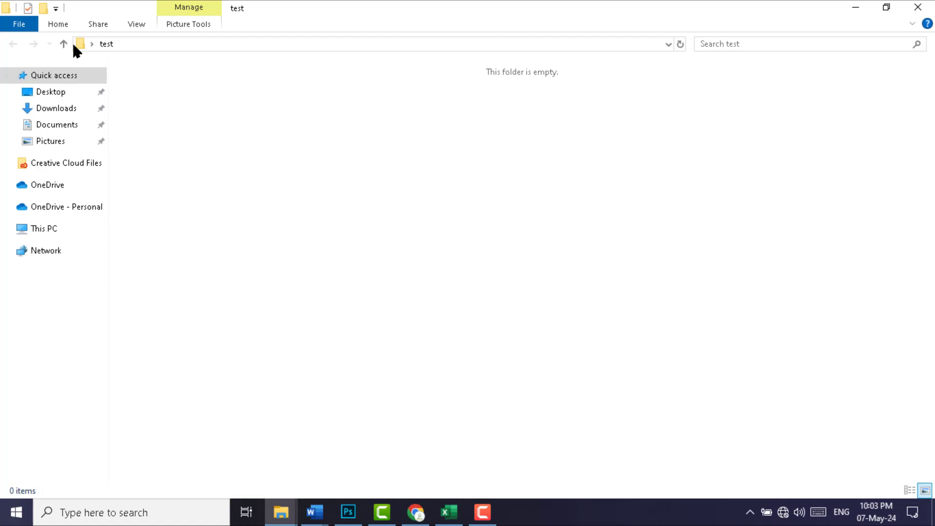
pyautogui.click(46, 12)
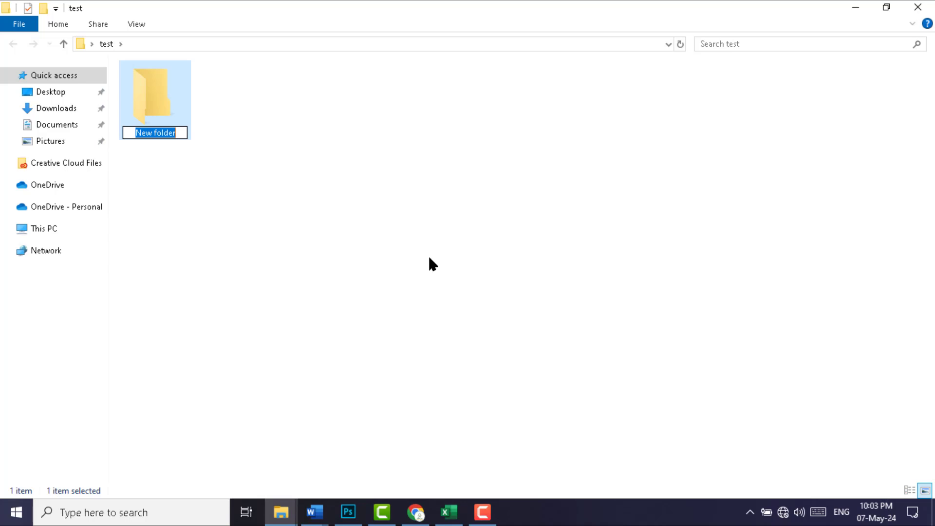
pyautogui.write('night')
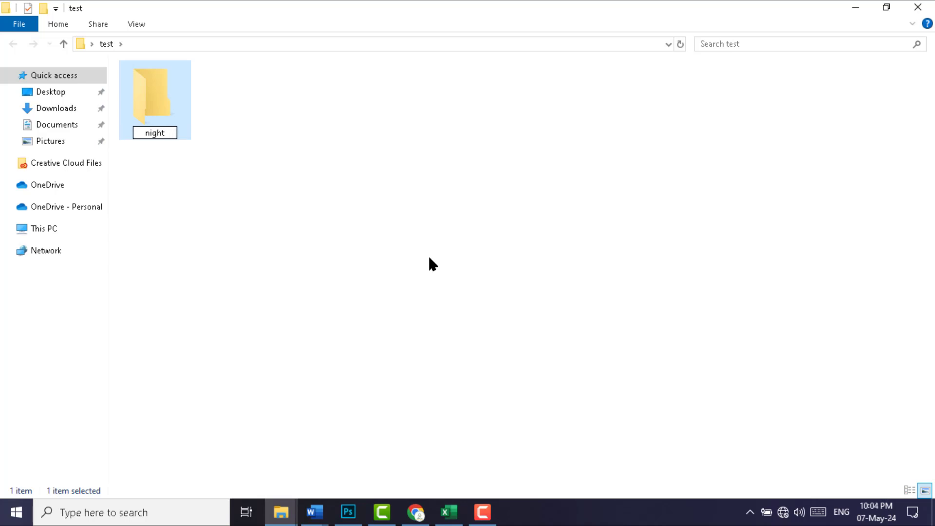
pyautogui.press('Return')
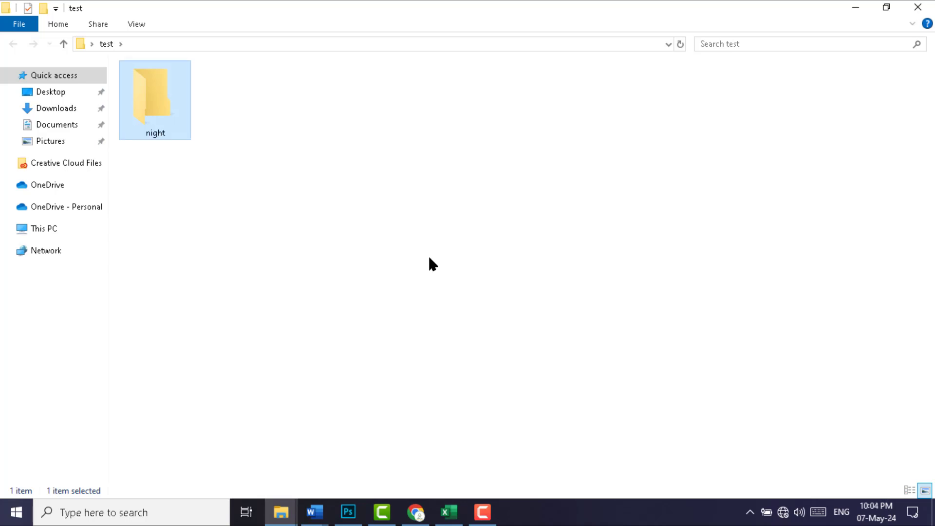
# - Open the night folder and create a text document named "hjhjkh" in it
pyautogui.press('Return')
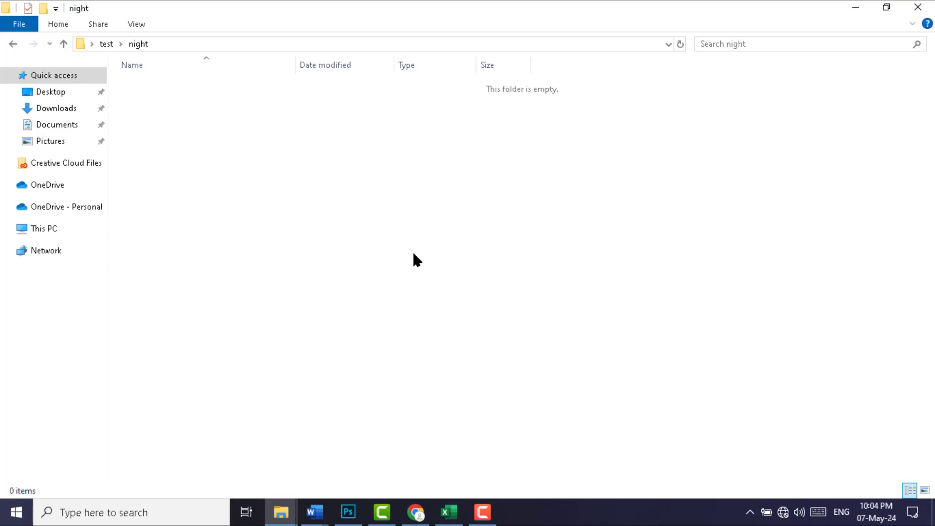
pyautogui.rightClick(412, 253)
pyautogui.moveTo(489, 418)
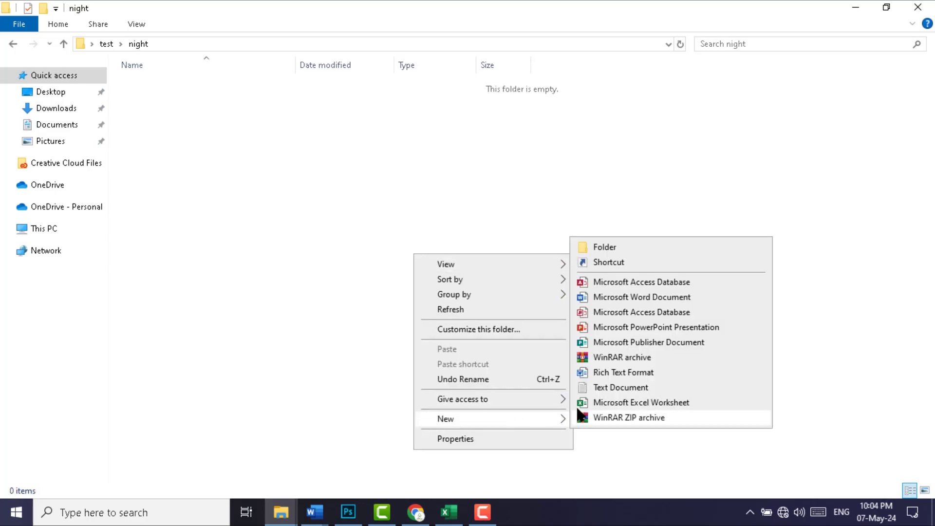
pyautogui.click(609, 386)
pyautogui.write('hjhjkh')
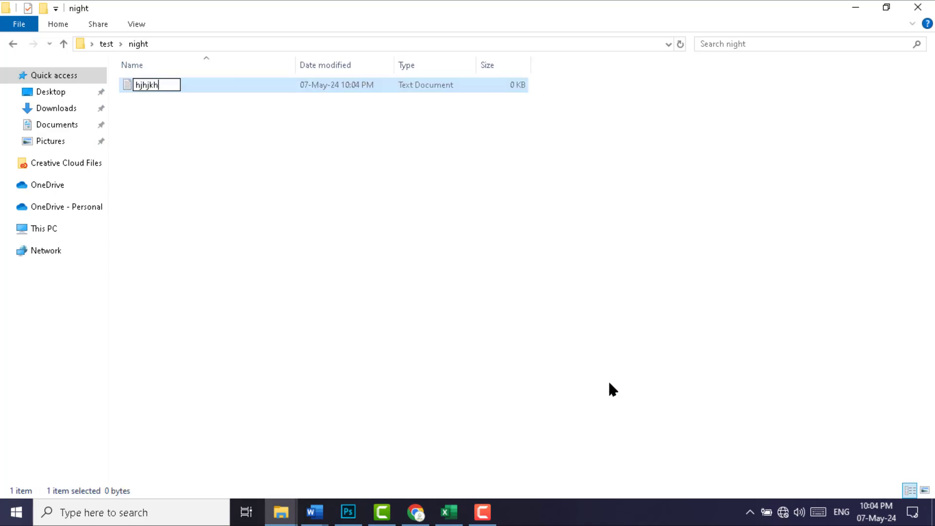
pyautogui.press('Return')
# - Create a Rich Text Format file named "ghjghgjhgjh" in the night folder
pyautogui.rightClick(313, 178)
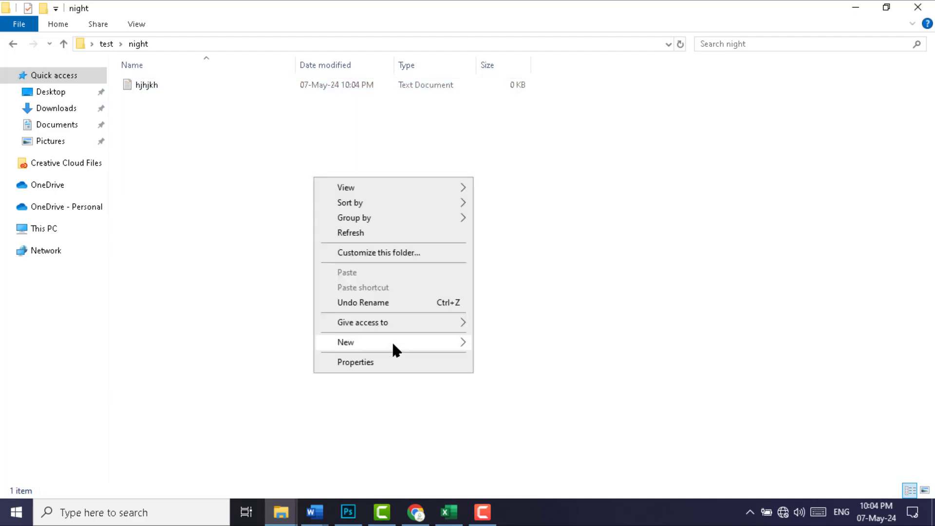
pyautogui.moveTo(393, 343)
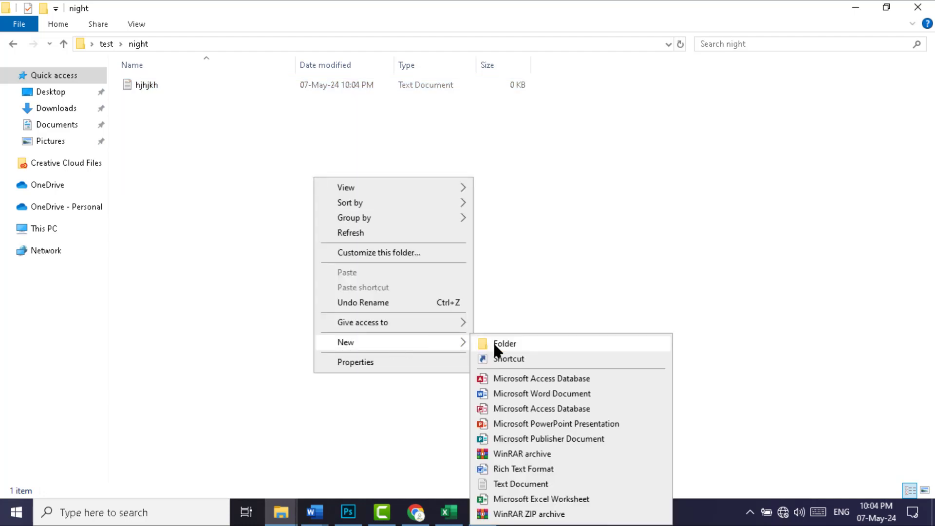
pyautogui.click(507, 470)
pyautogui.write('ghjghgjhgjh')
pyautogui.press('Return')
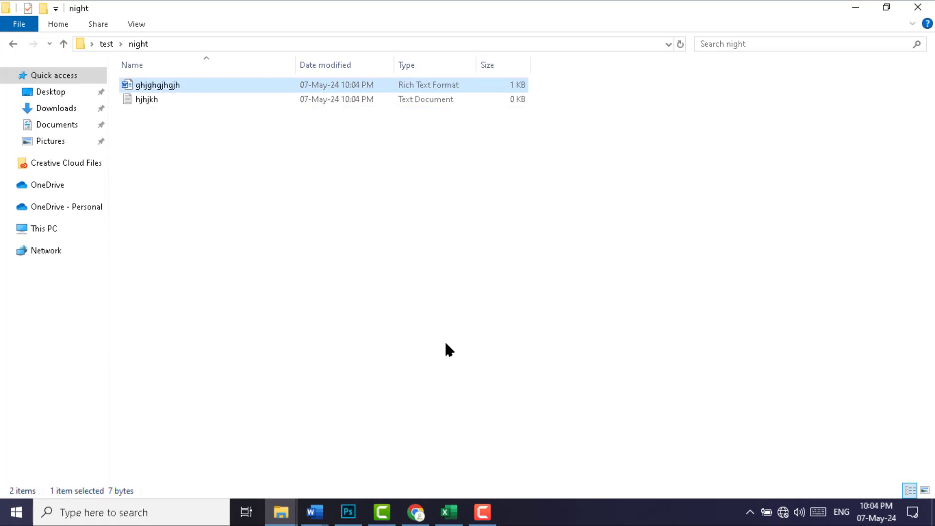
pyautogui.hotkey('shift', 'F10')
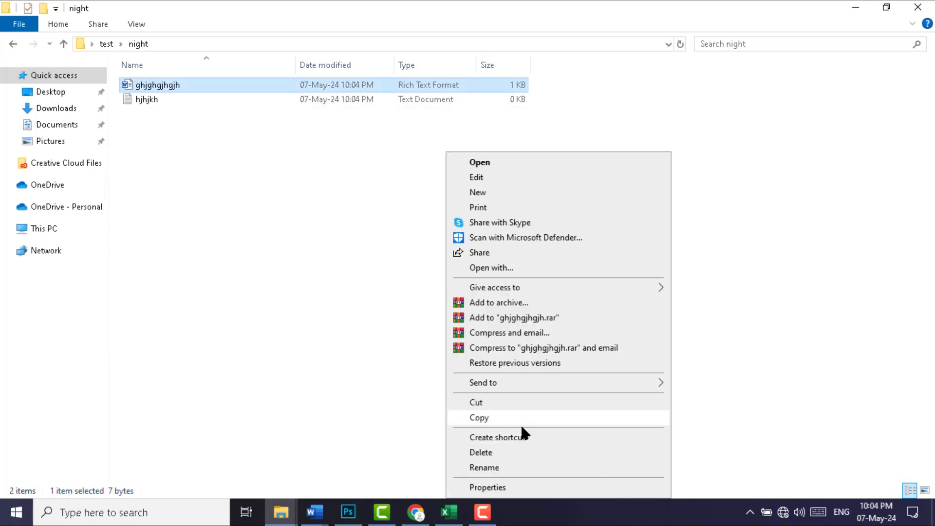
pyautogui.moveTo(548, 376)
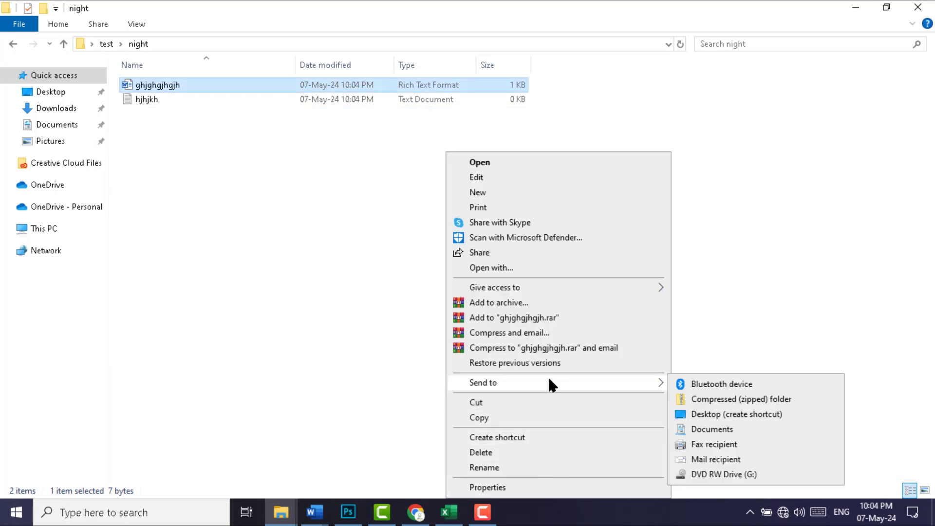
pyautogui.click(281, 217)
# - Create a Microsoft Excel worksheet named "344545" in the night folder
pyautogui.rightClick(281, 220)
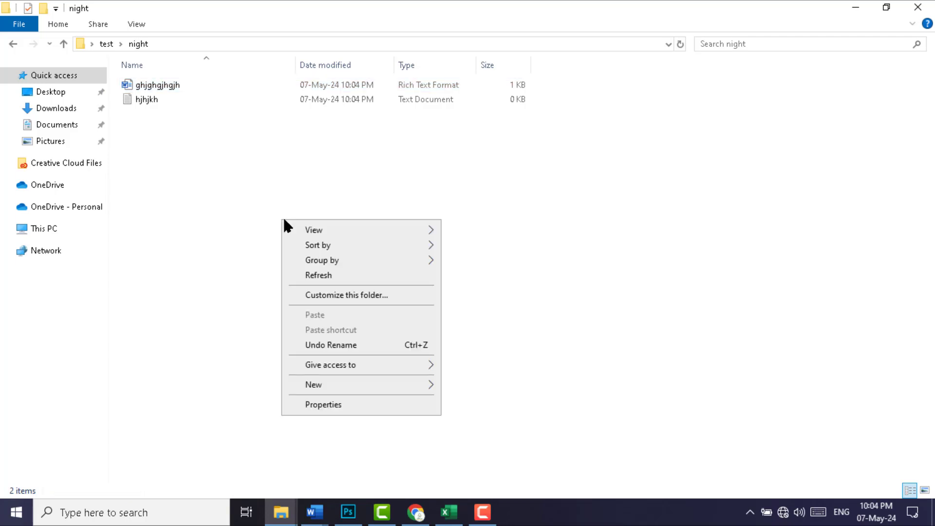
pyautogui.moveTo(389, 383)
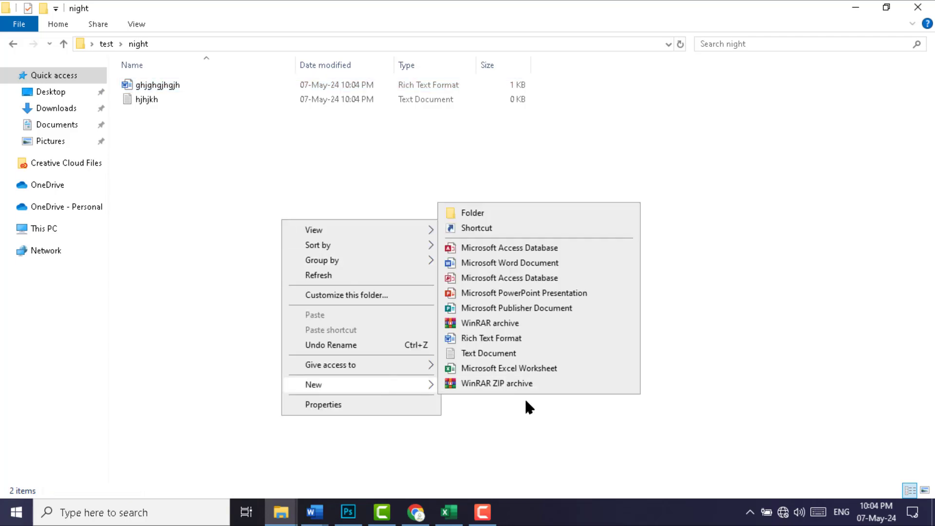
pyautogui.click(514, 368)
pyautogui.write('344545')
pyautogui.press('Return')
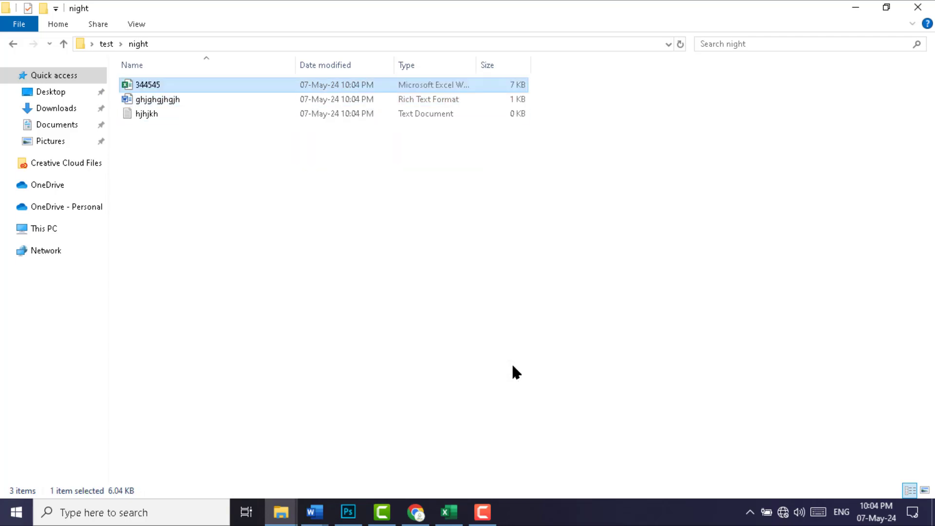
# - Recheck the night folder's contents from its parent folder, finishing back in the test folder
pyautogui.click(63, 44)
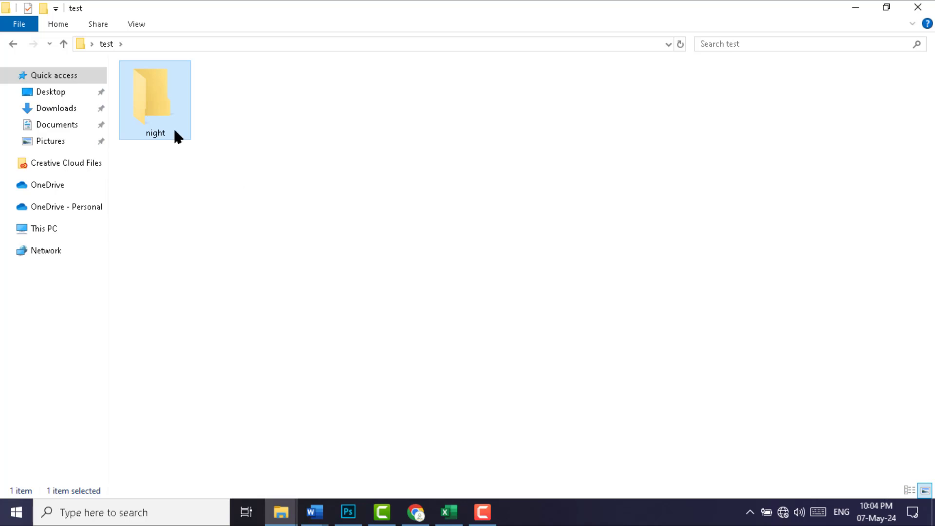
pyautogui.doubleClick(152, 110)
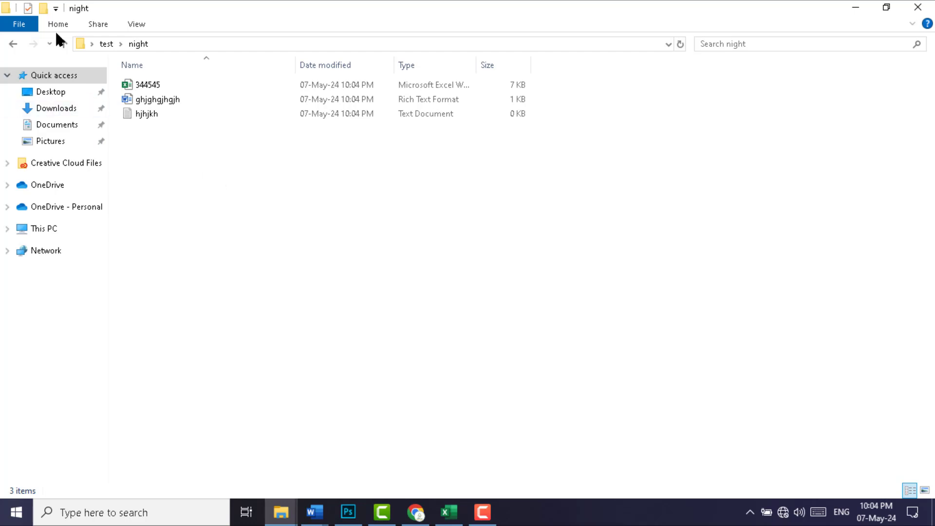
pyautogui.click(63, 43)
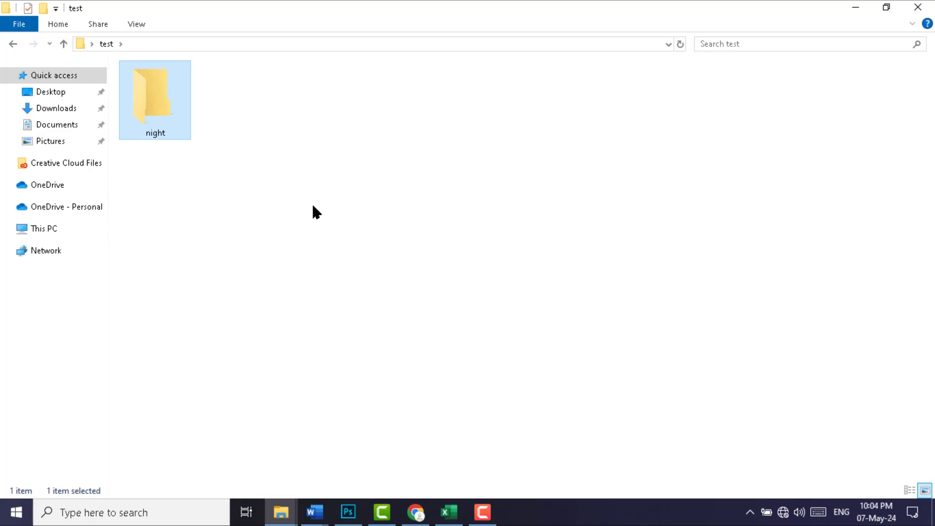
# - Open a Command Prompt with cmd from the test folder's path and move its restored window off the folder's sidebar
pyautogui.click(365, 46)
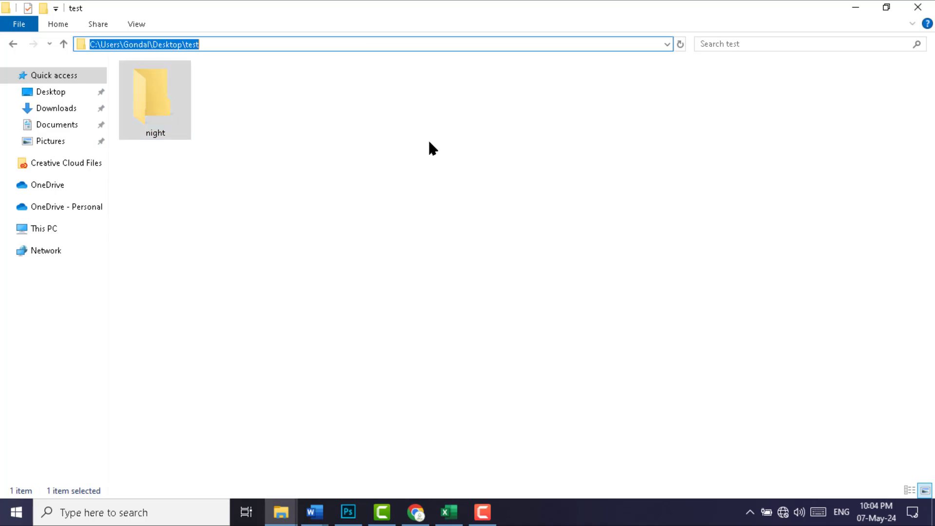
pyautogui.write('cmd')
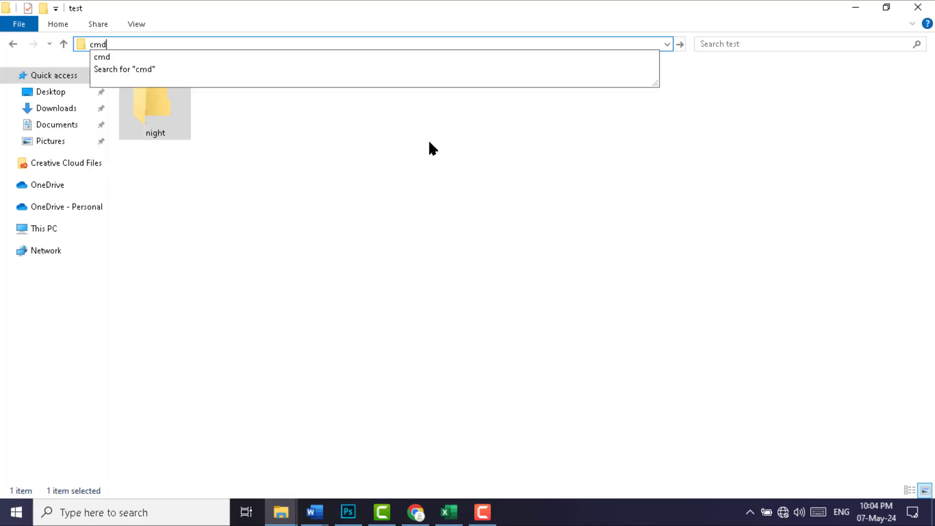
pyautogui.press('Return')
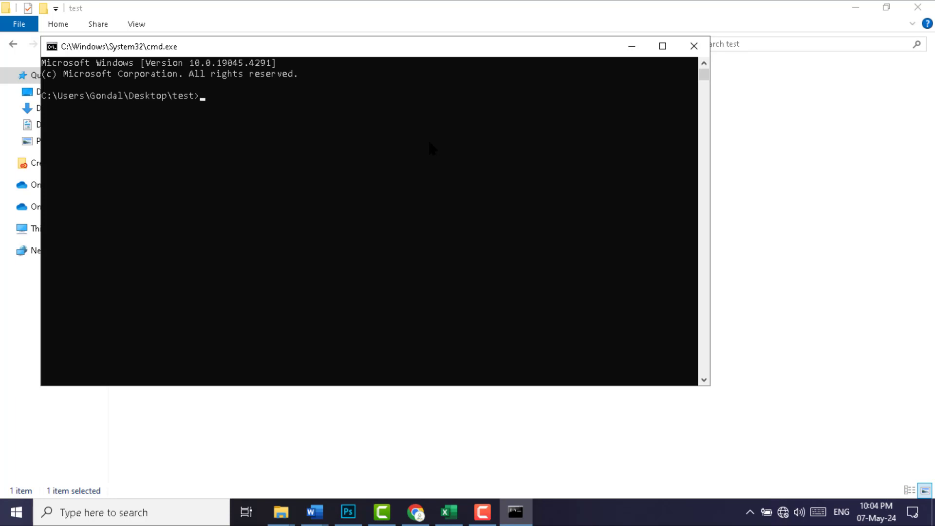
pyautogui.click(662, 46)
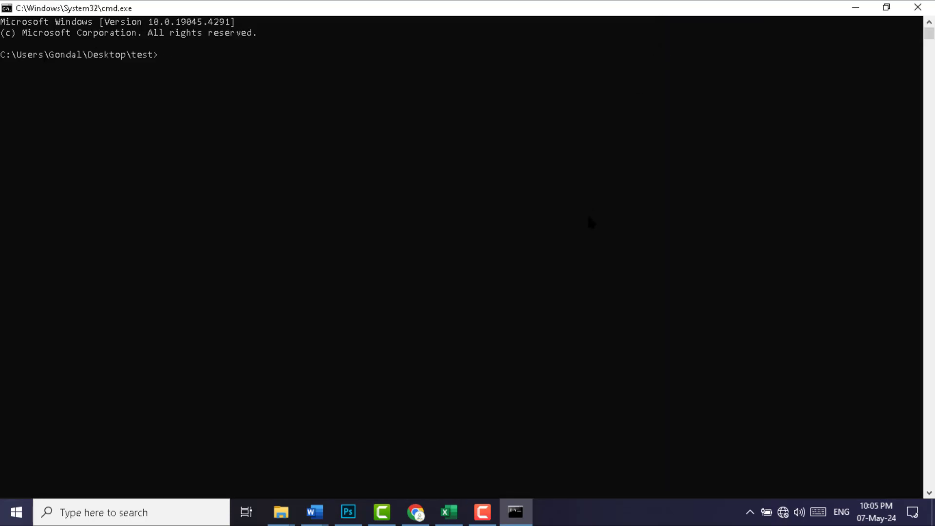
pyautogui.doubleClick(375, 18)
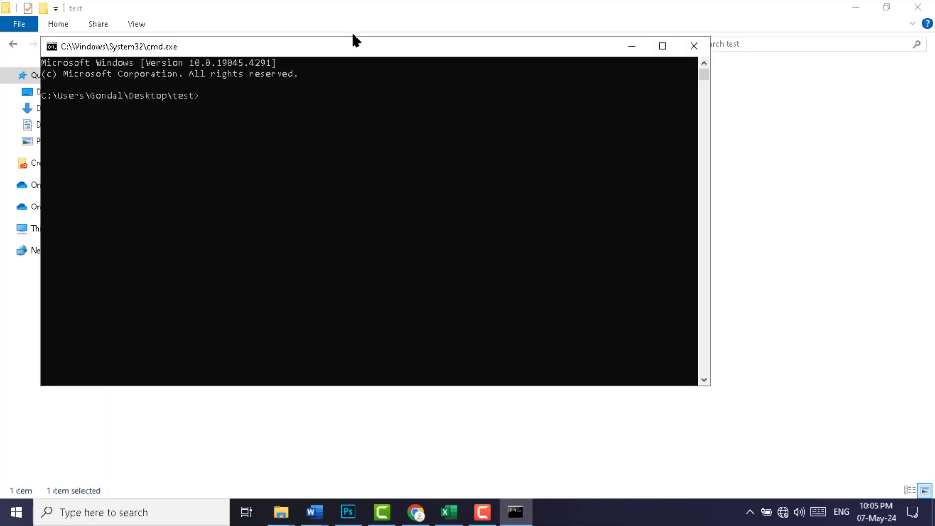
pyautogui.moveTo(349, 56); pyautogui.dragTo(464, 100)
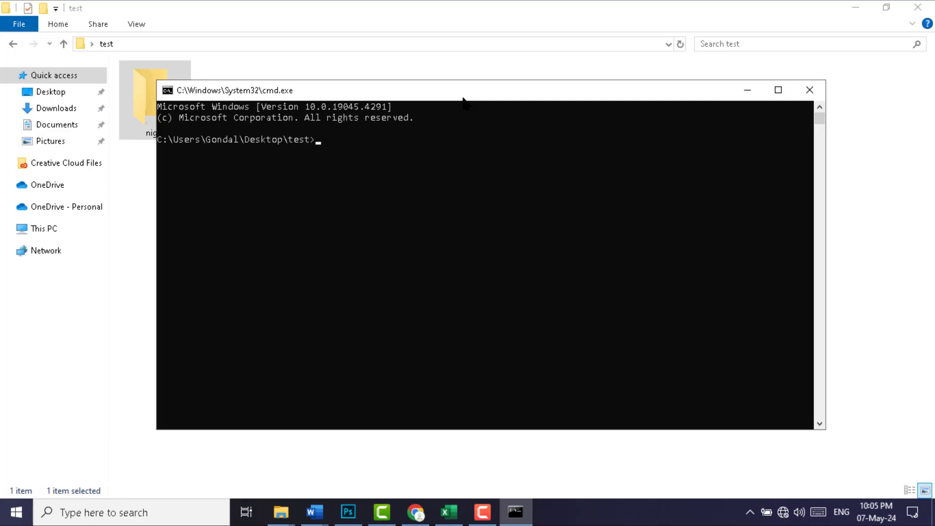
# - Enter the command cacls "night" /e /p everyone:n at the prompt without running it, moving the window clear of the night folder
pyautogui.write('ca')
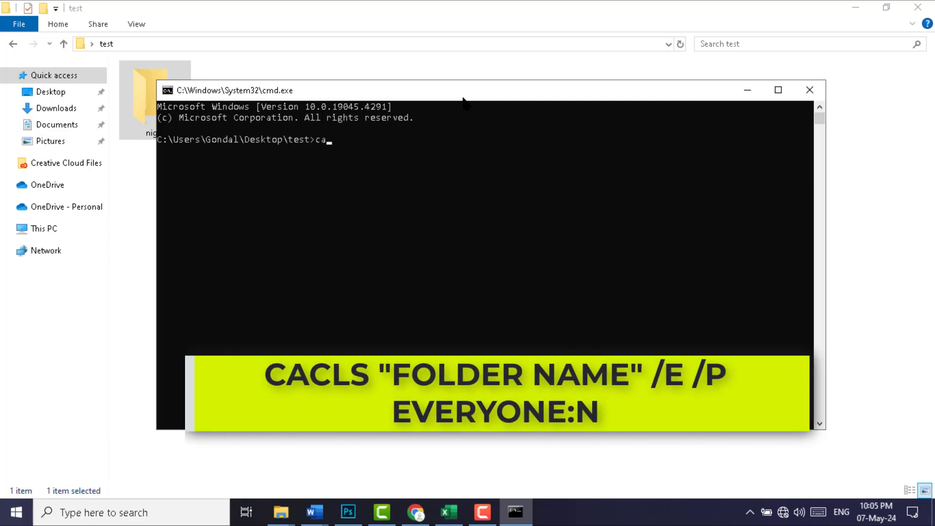
pyautogui.write('cls')
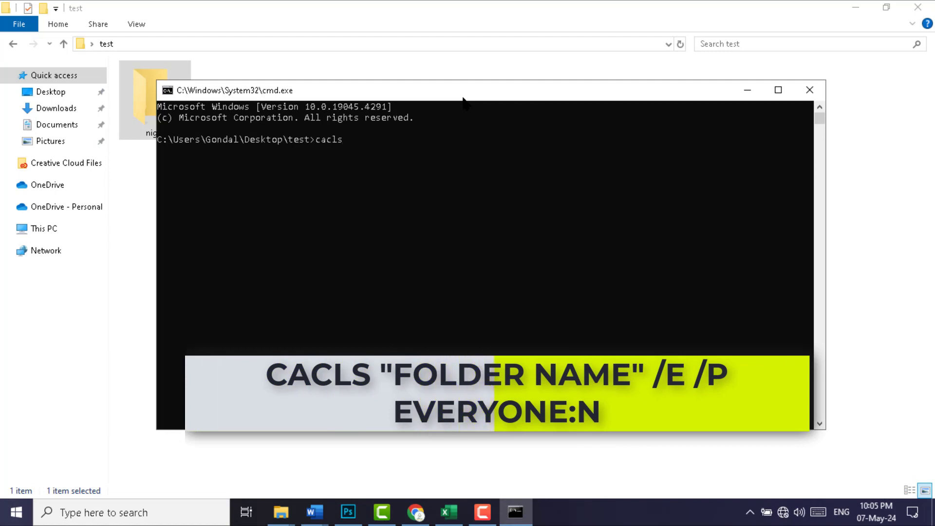
pyautogui.moveTo(463, 98); pyautogui.dragTo(465, 157)
pyautogui.write('ni')
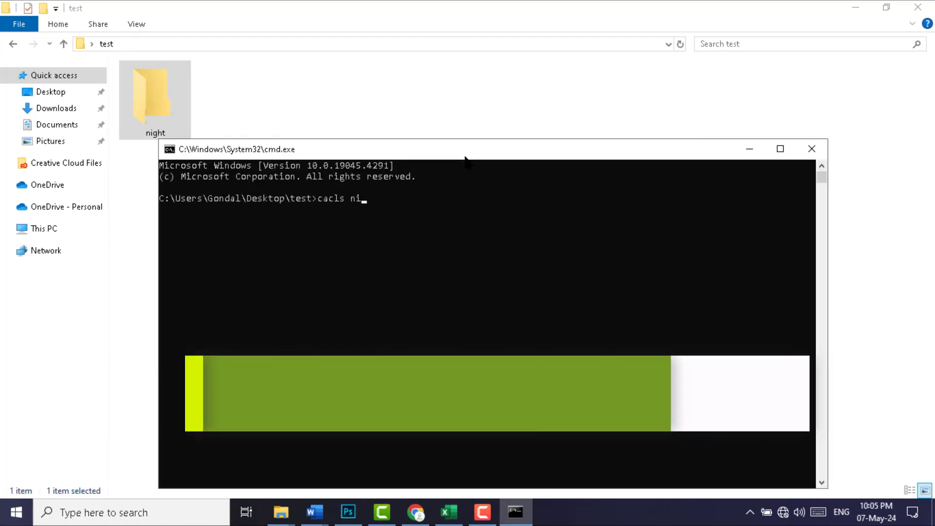
pyautogui.press('BackSpace')
pyautogui.press('BackSpace')
pyautogui.write('"')
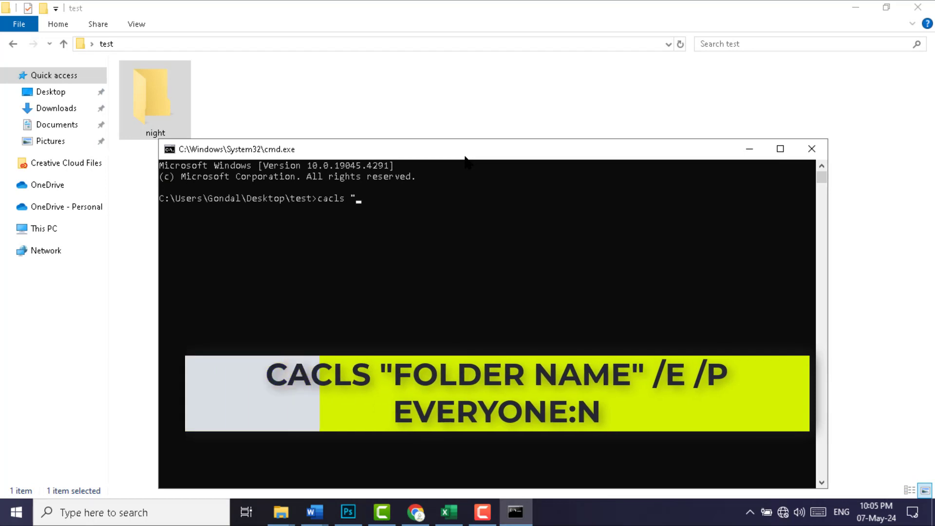
pyautogui.write('night')
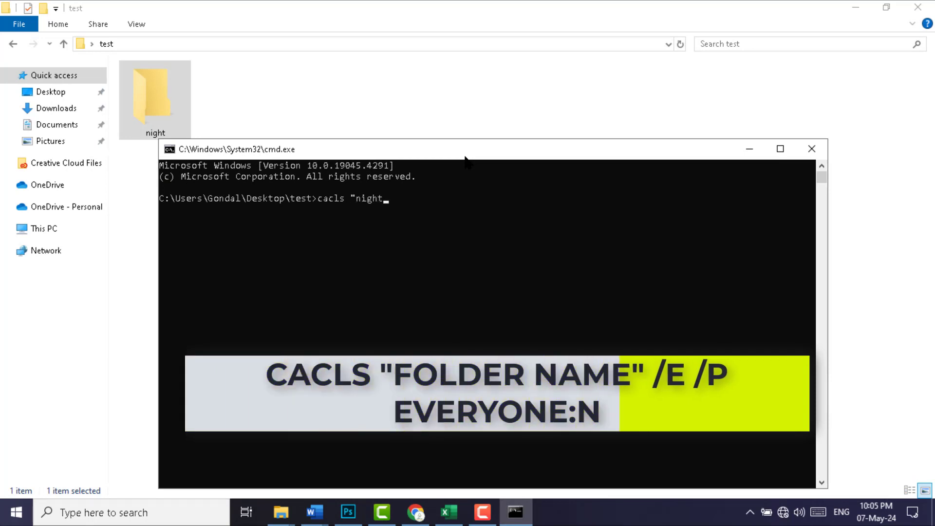
pyautogui.write('" ')
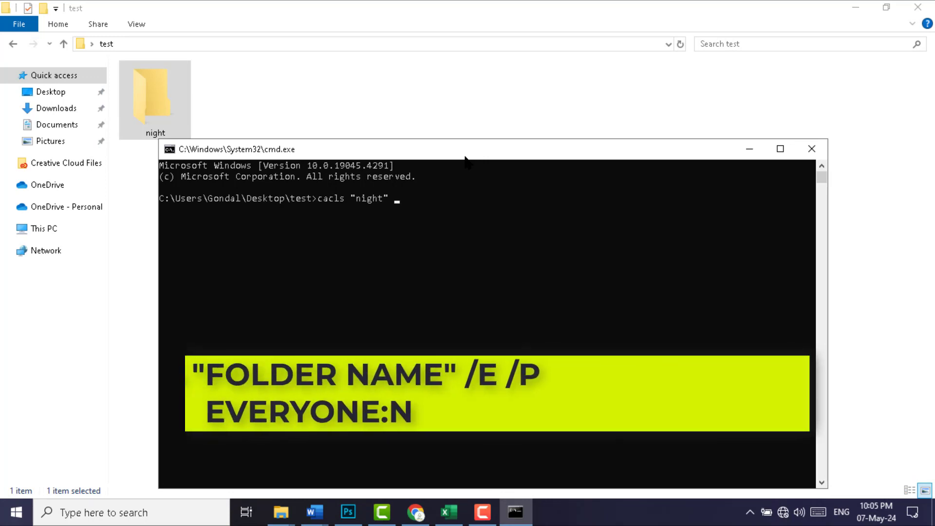
pyautogui.write('/e')
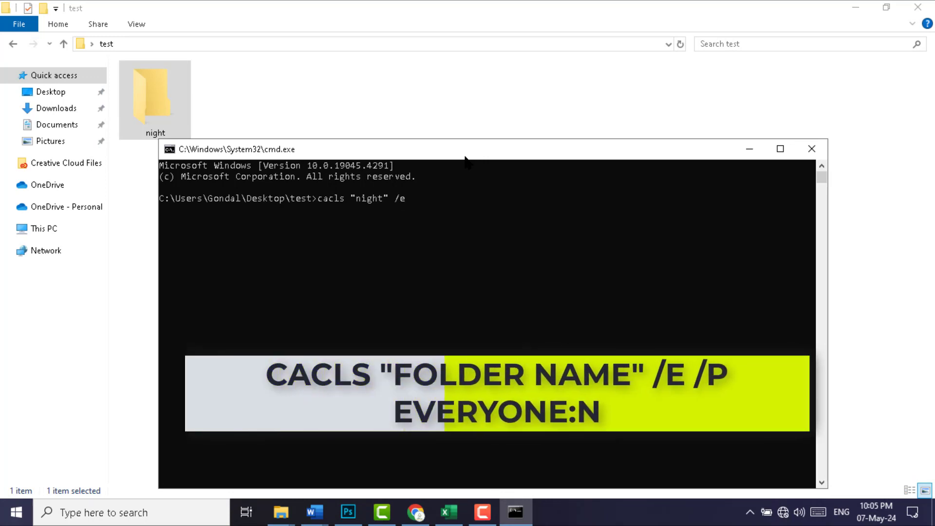
pyautogui.write(' /')
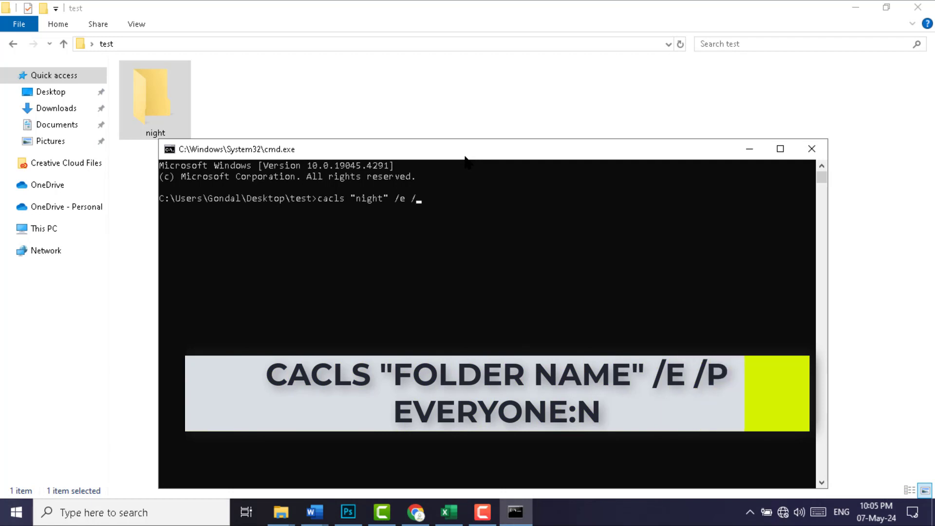
pyautogui.write('p')
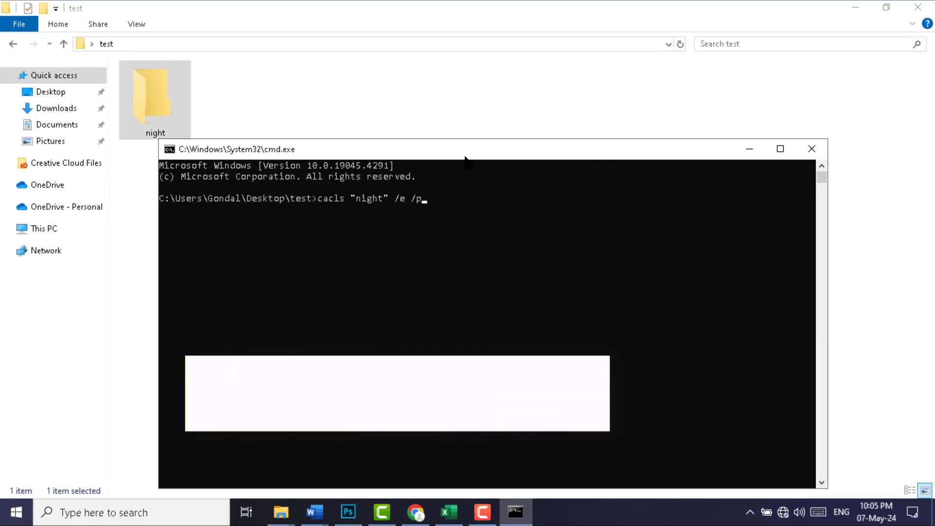
pyautogui.write(' everyon')
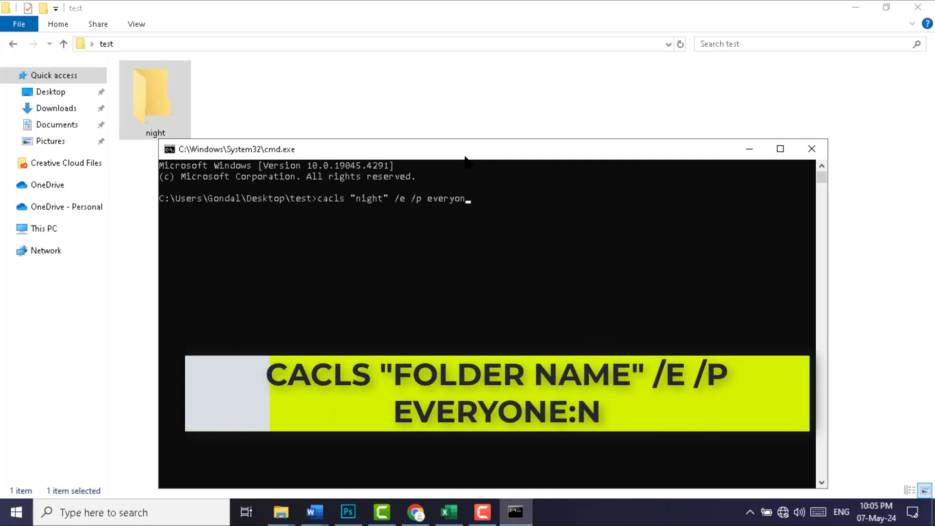
pyautogui.write('e:')
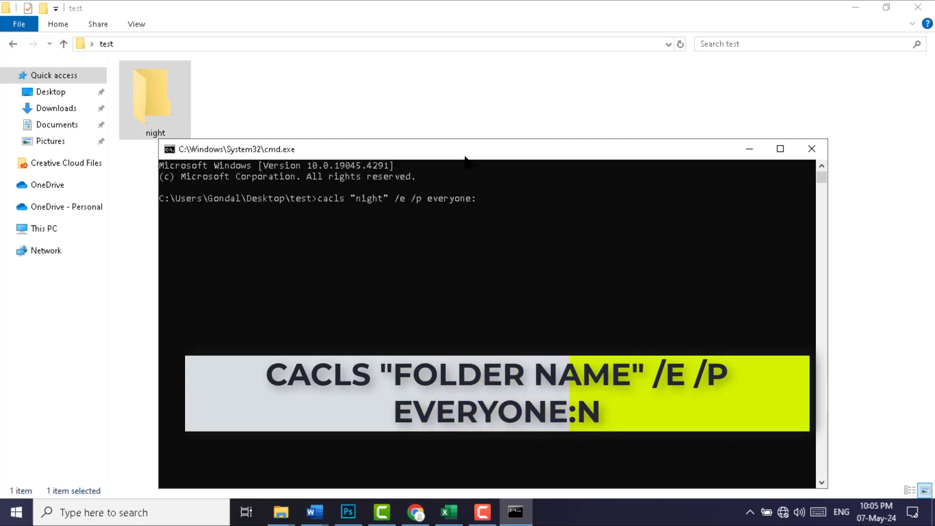
pyautogui.write('n')
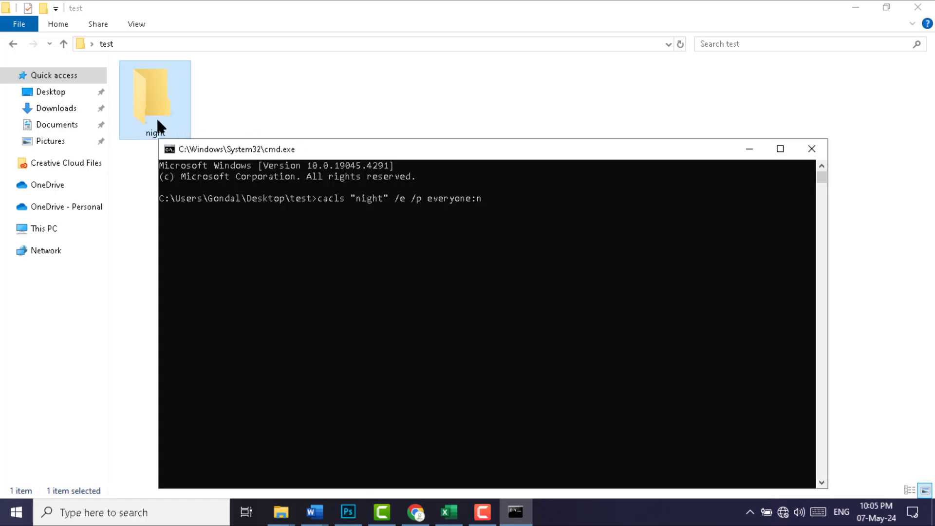
# - Add the line "gjhgjhgj" to the hjhjkh text document in the night folder, save it and return to the test folder
pyautogui.doubleClick(149, 104)
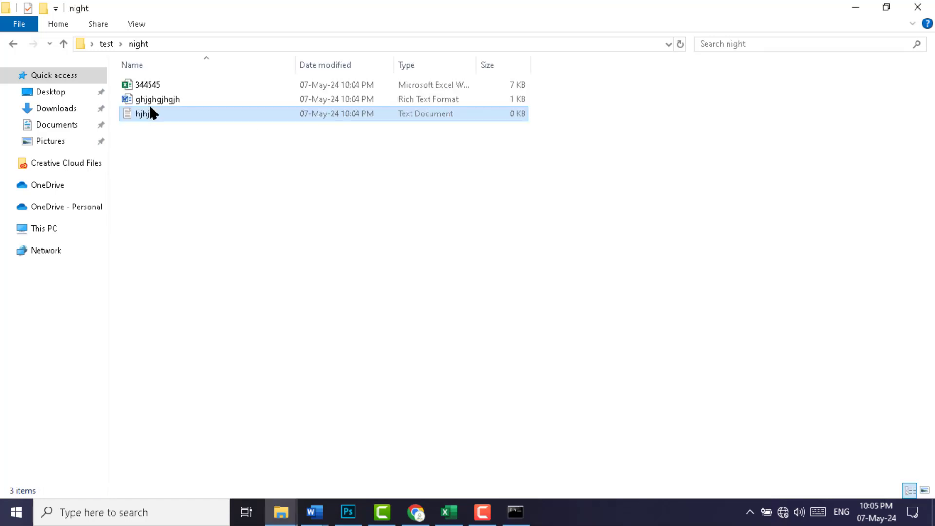
pyautogui.click(256, 205)
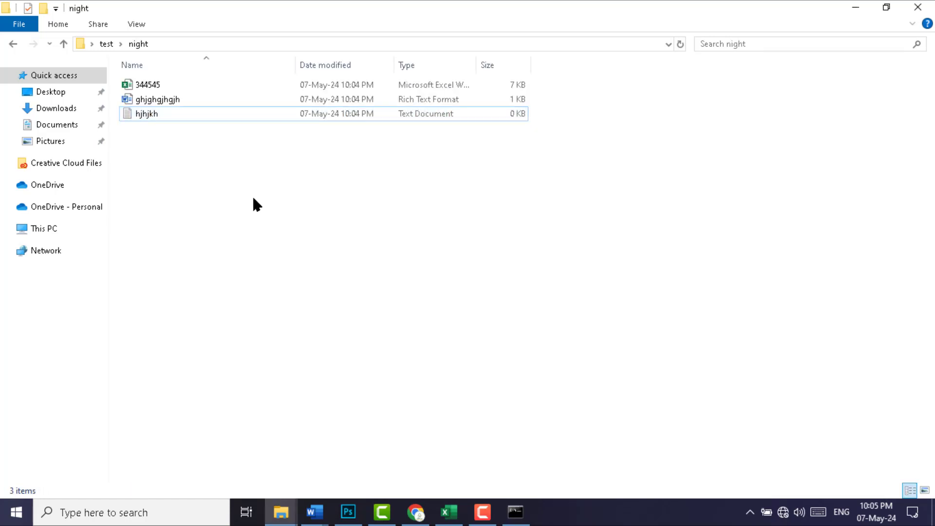
pyautogui.doubleClick(142, 114)
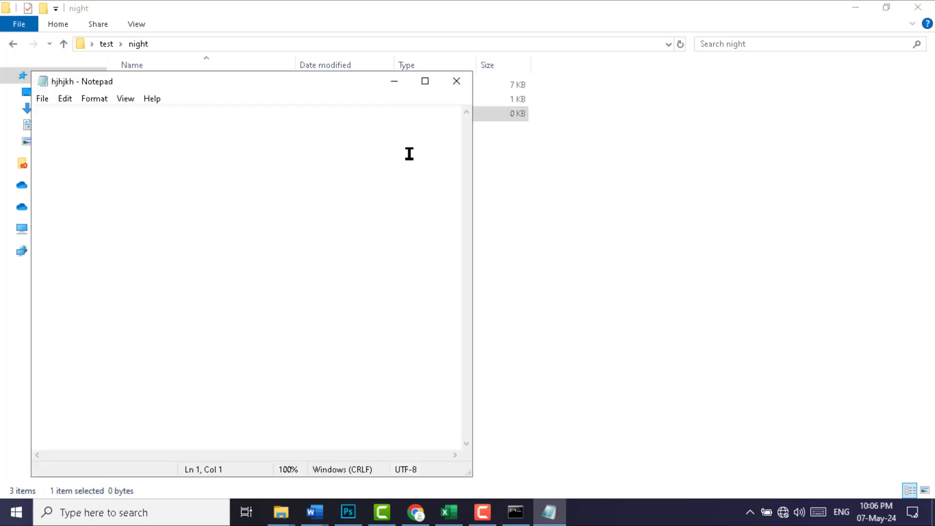
pyautogui.write('gjhgjhgj')
pyautogui.press('Return')
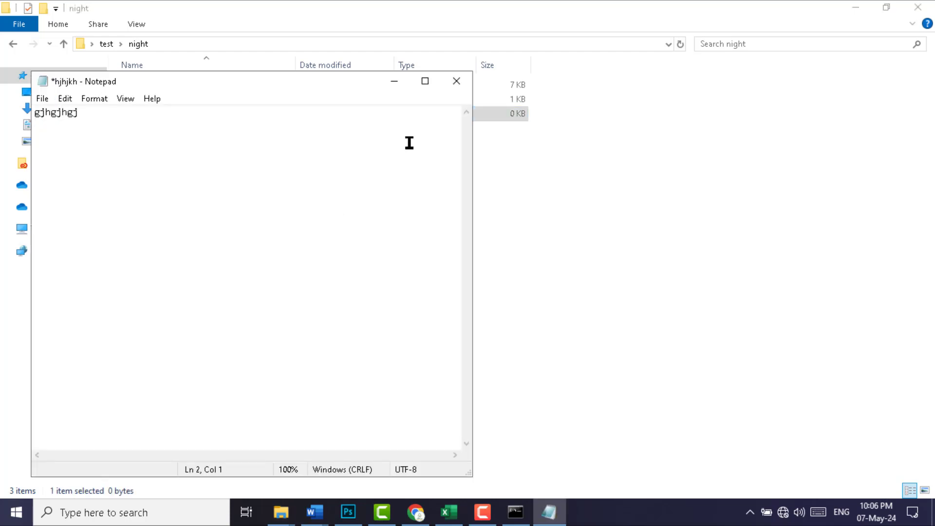
pyautogui.click(456, 81)
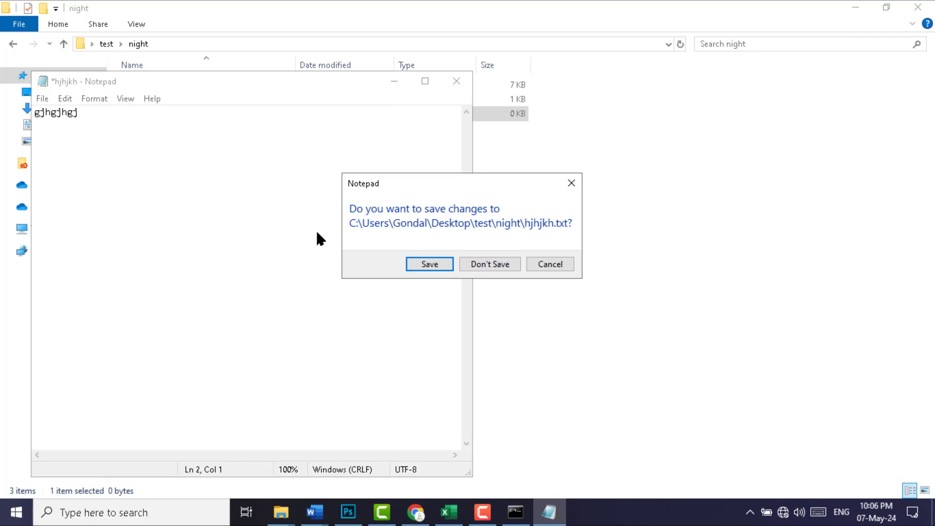
pyautogui.click(429, 264)
pyautogui.click(63, 45)
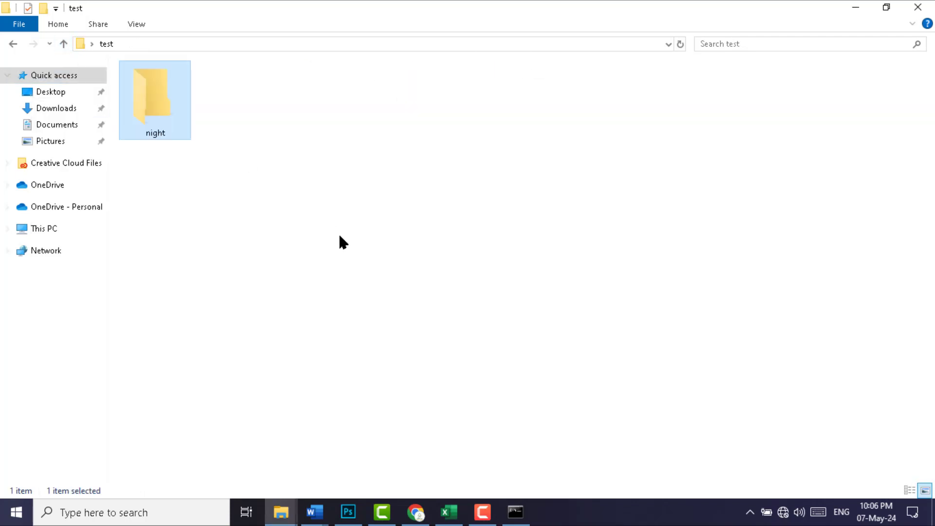
# - Switch back to Command Prompt, run the prepared cacls command to lock the night folder, and minimize the window
pyautogui.click(516, 512)
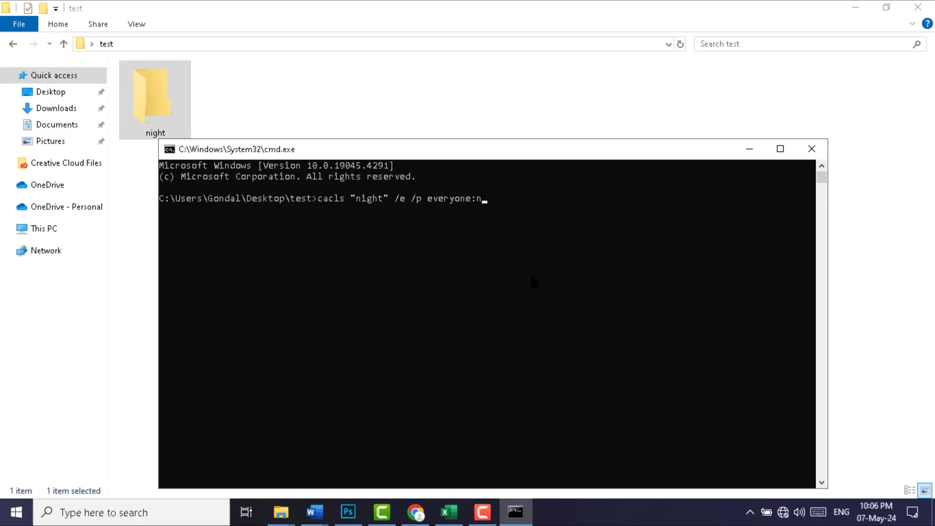
pyautogui.press('Return')
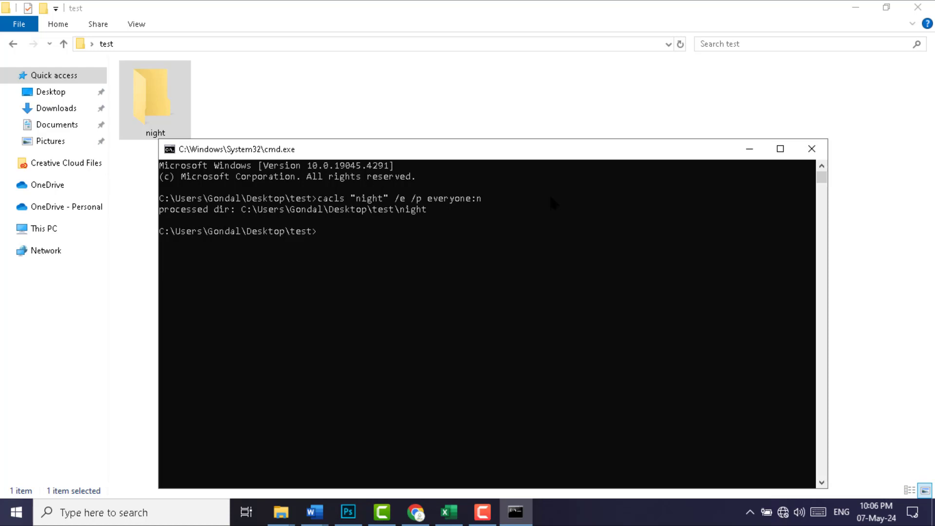
pyautogui.click(739, 151)
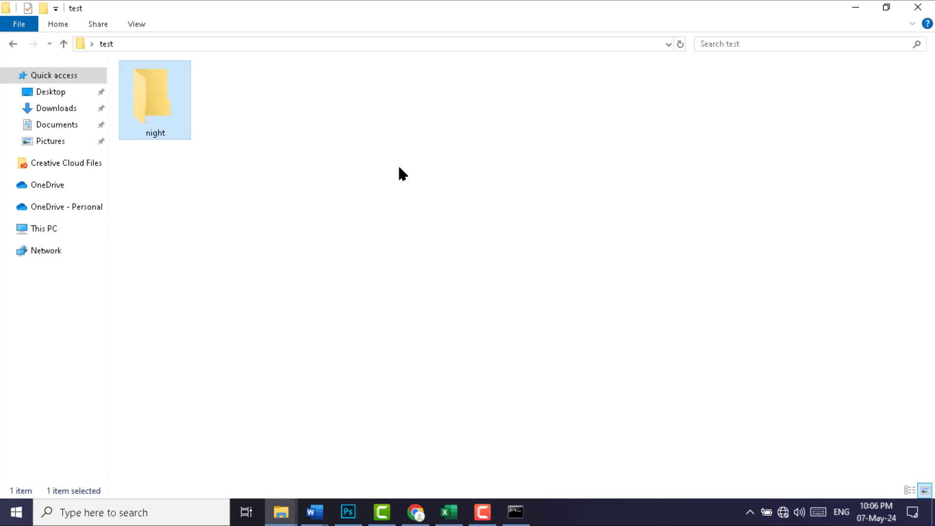
# - Test access to the night folder twice, requesting permanent access the first time and cancelling the second time
pyautogui.doubleClick(160, 128)
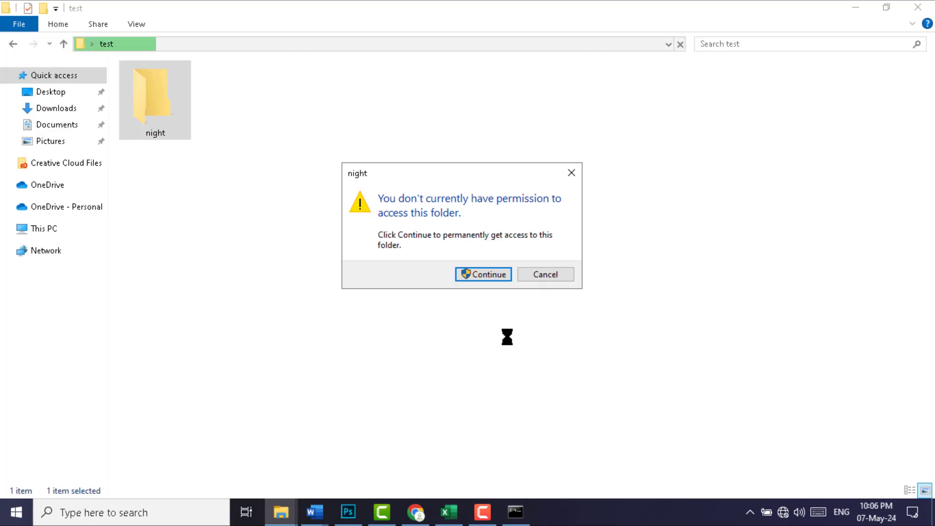
pyautogui.click(482, 276)
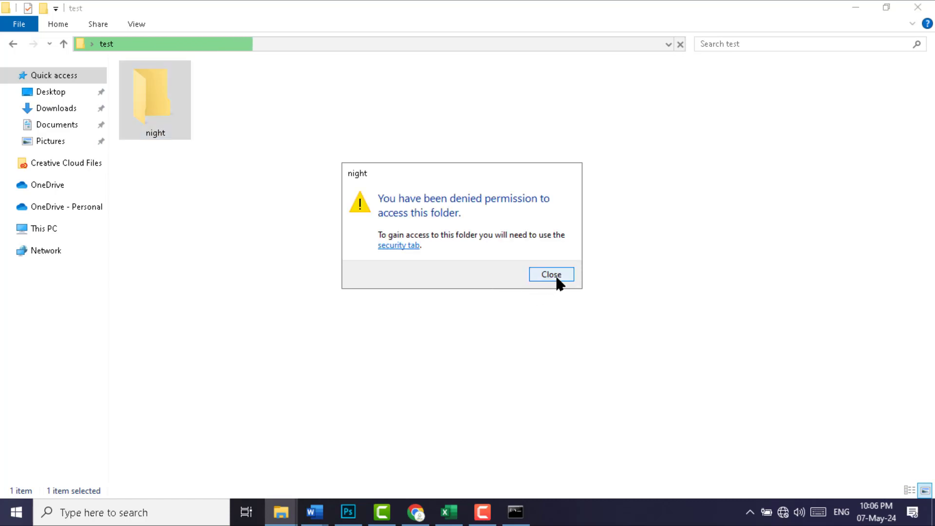
pyautogui.click(559, 276)
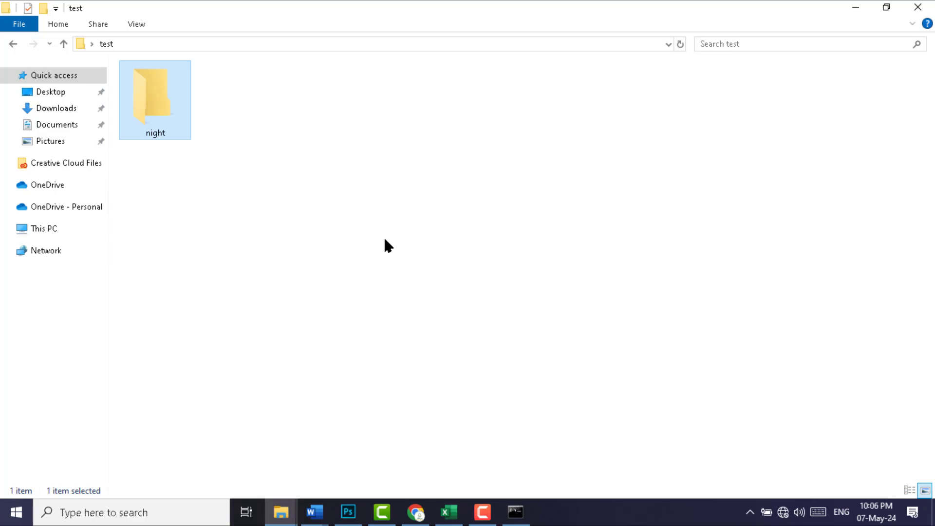
pyautogui.doubleClick(171, 125)
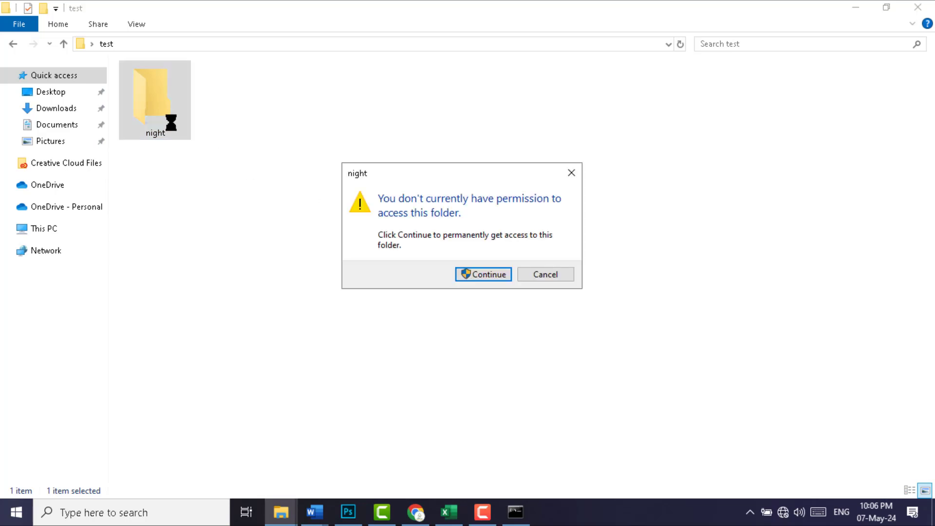
pyautogui.click(550, 276)
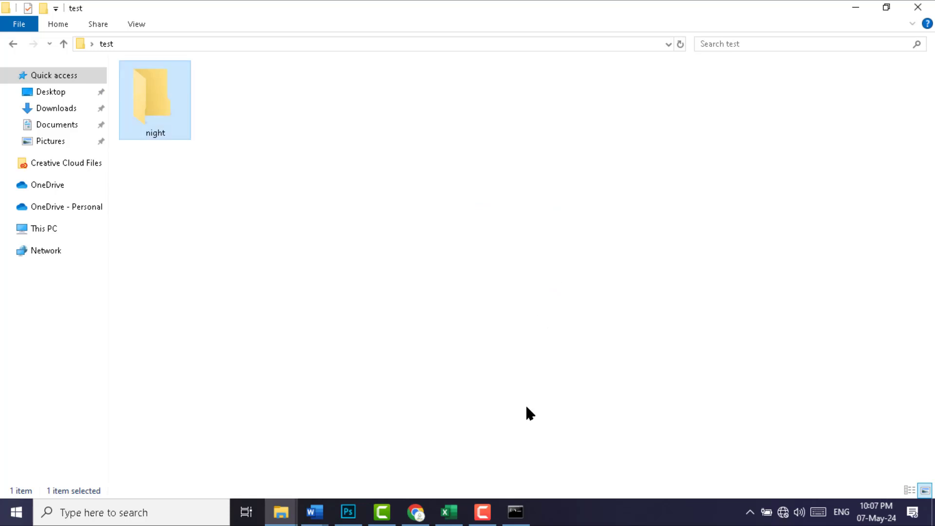
# - Switch to Command Prompt, run cacls "night" /e /p everyone:f to unlock the night folder, and minimize the window
pyautogui.hotkey('alt', 'Tab')
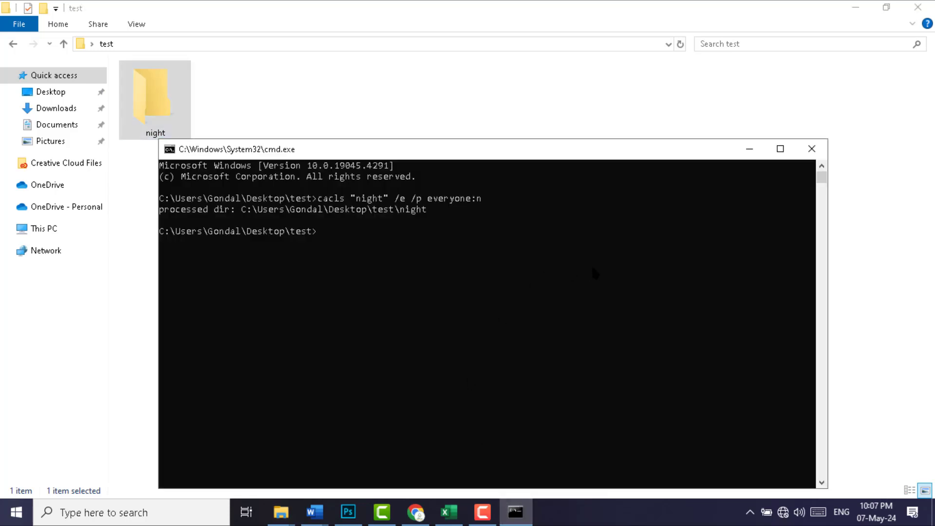
pyautogui.press('Up')
pyautogui.press('BackSpace')
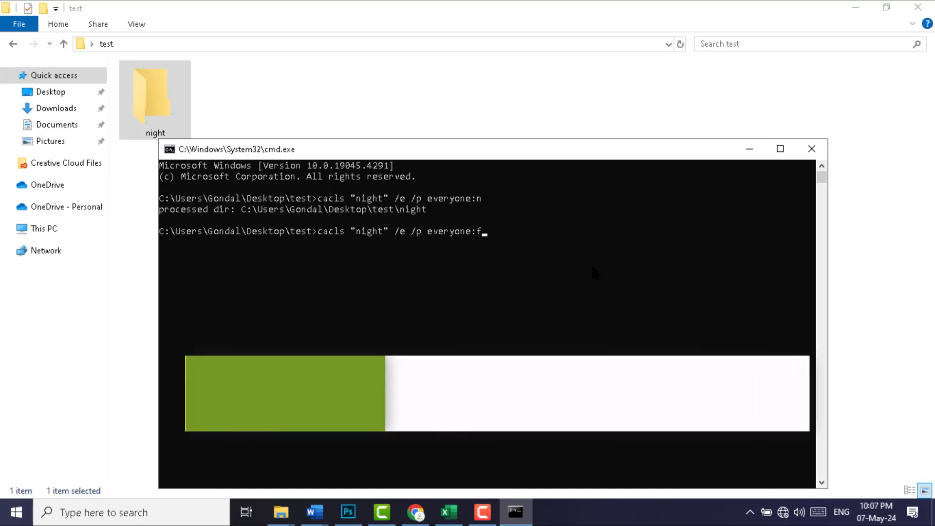
pyautogui.write('f')
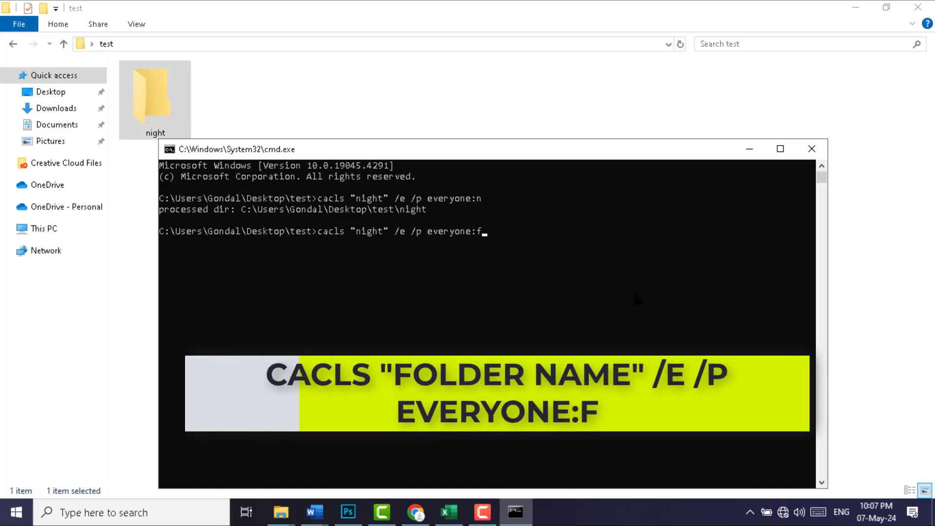
pyautogui.press('Return')
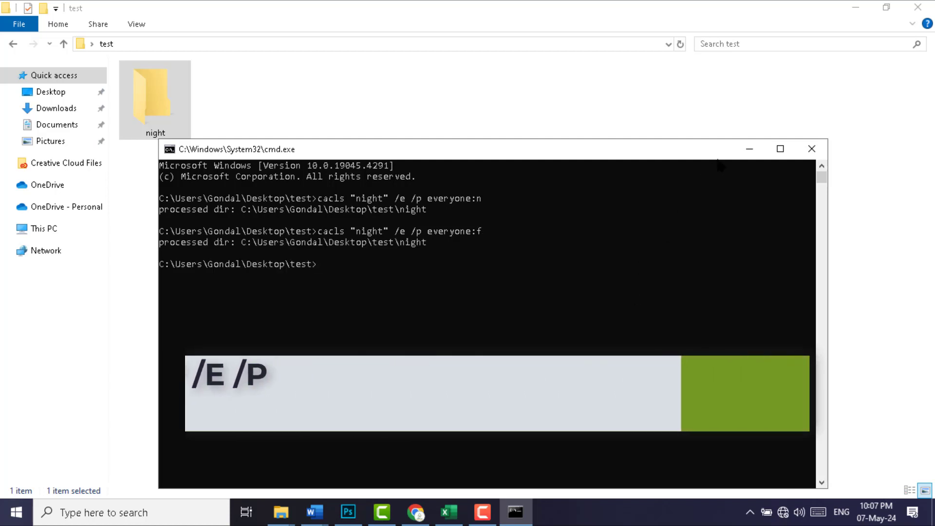
pyautogui.click(750, 148)
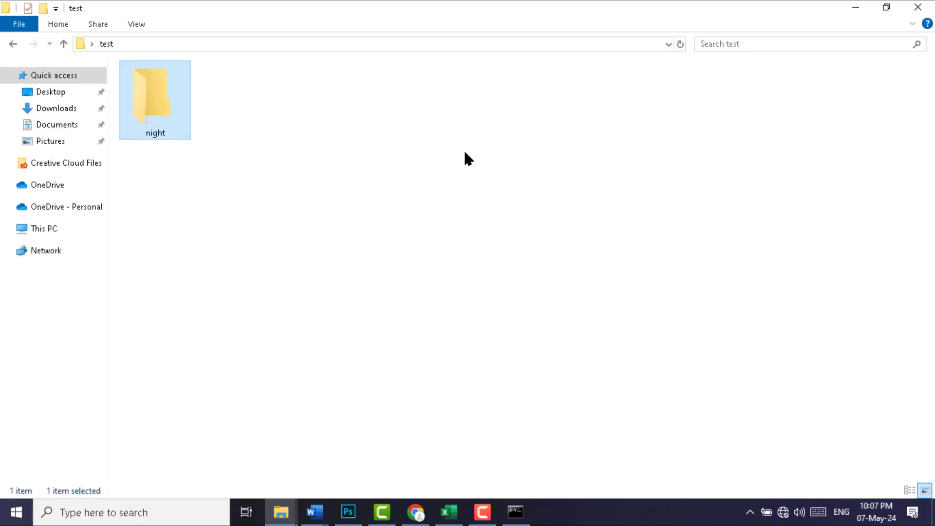
# - Check access to the night folder and the contents of its hjhjkh text document, then return to the test folder
pyautogui.doubleClick(155, 95)
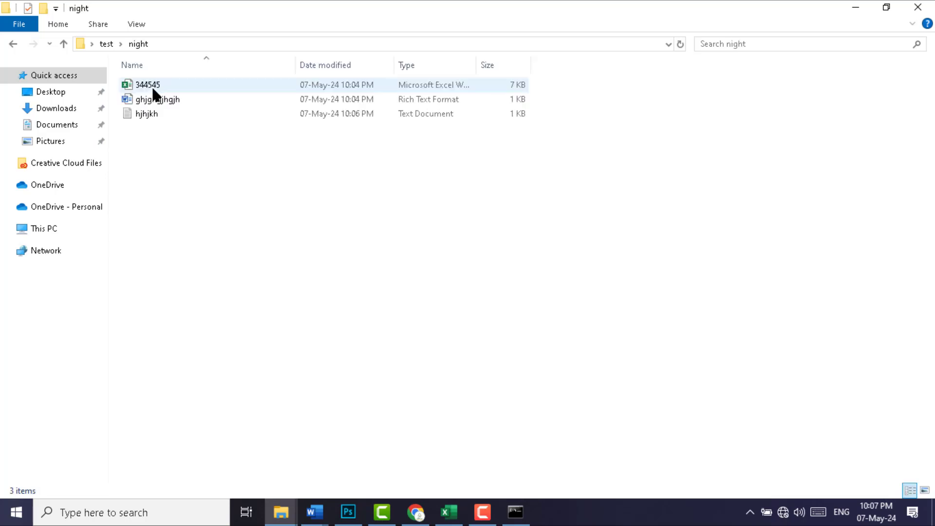
pyautogui.doubleClick(146, 117)
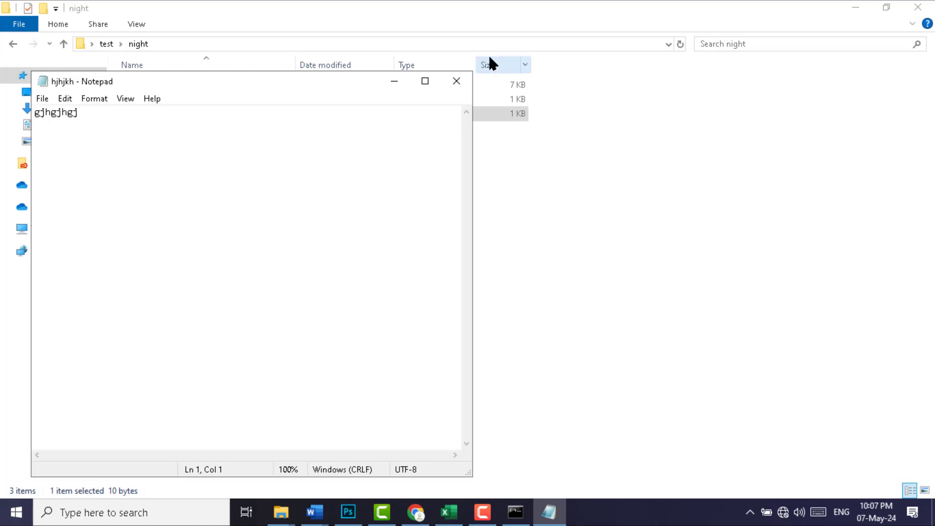
pyautogui.click(456, 84)
pyautogui.doubleClick(159, 114)
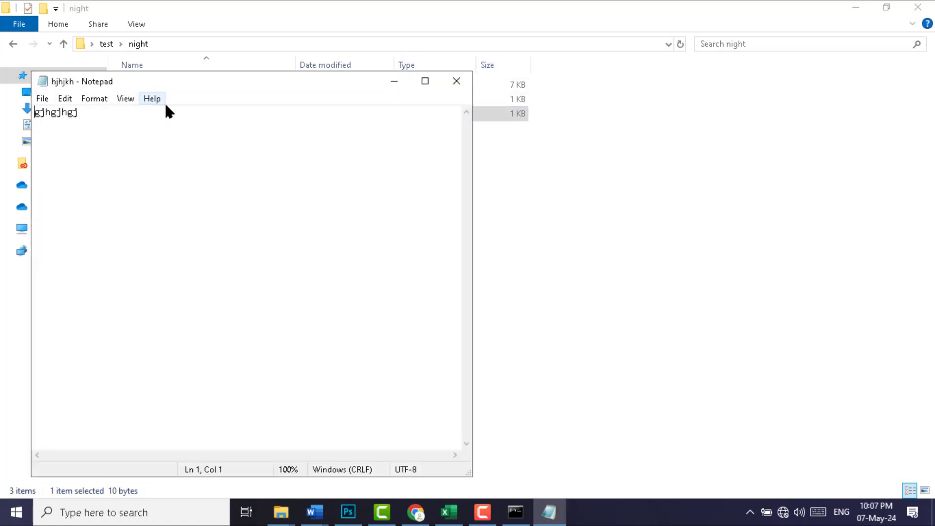
pyautogui.click(457, 81)
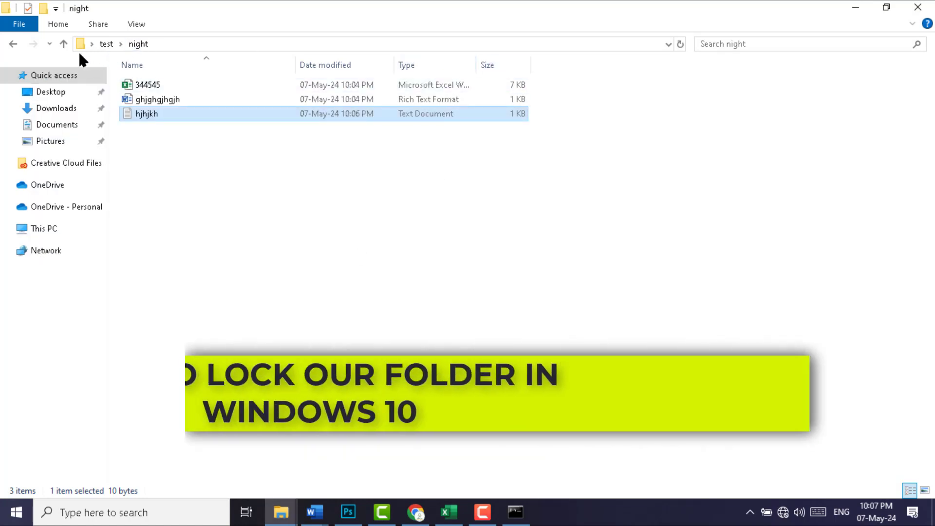
pyautogui.click(65, 44)
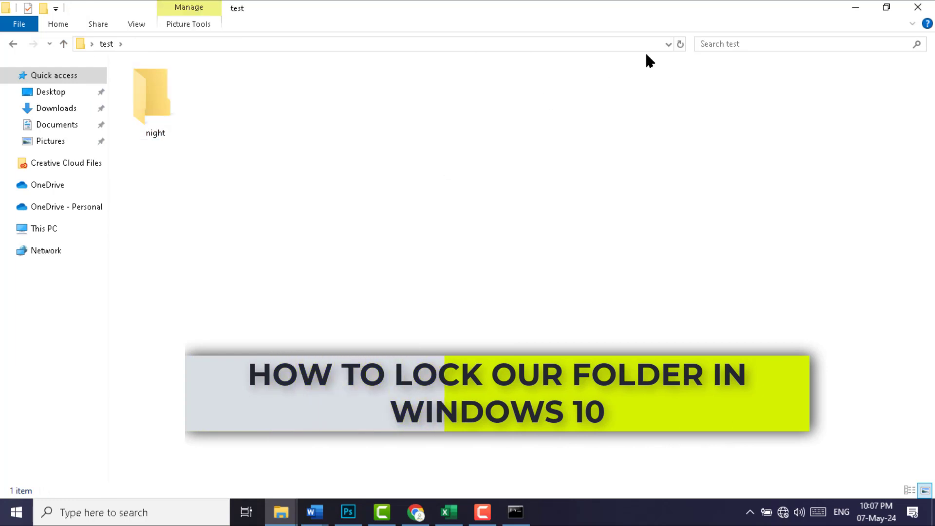
# - Close the test folder window to get back to the desktop
pyautogui.click(918, 7)
pyautogui.rightClick(492, 69)
pyautogui.click(541, 110)
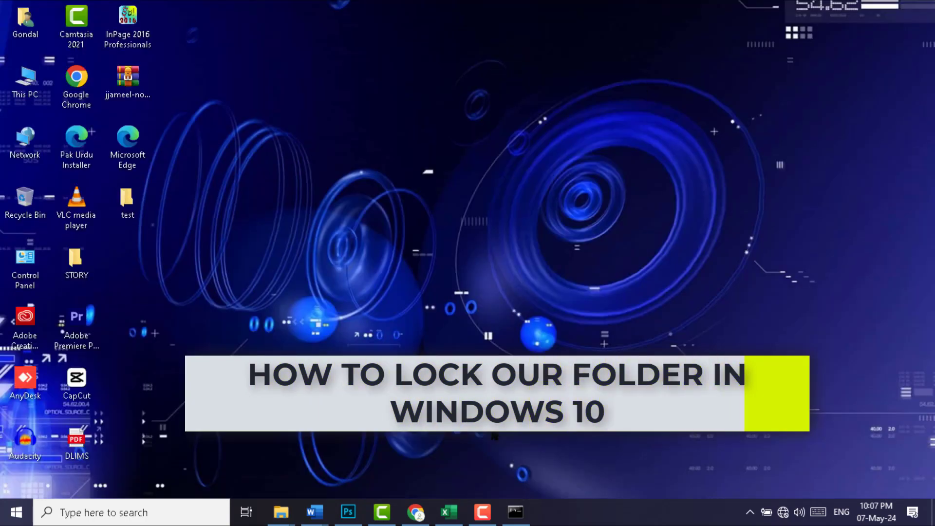
# - Bring Command Prompt up over the desktop to review the lock and unlock commands, and minimize it again
pyautogui.click(517, 512)
pyautogui.doubleClick(509, 148)
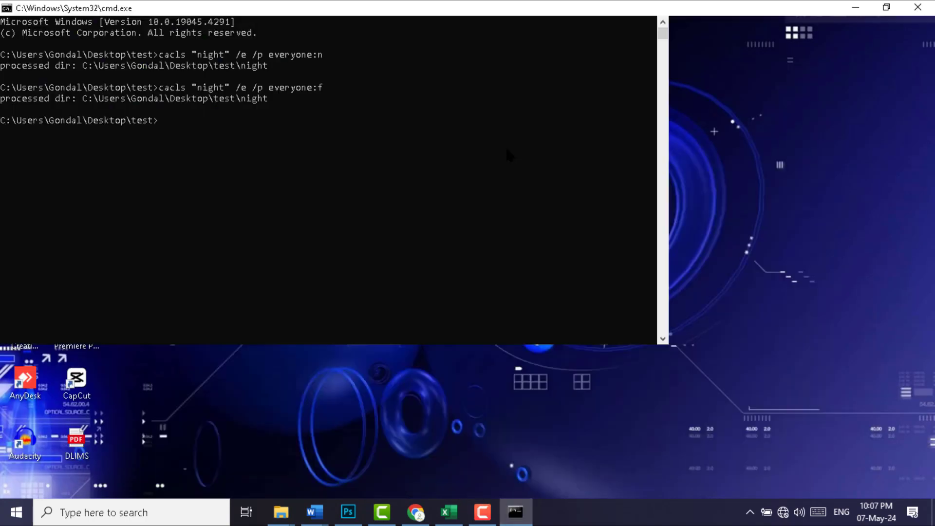
pyautogui.moveTo(350, 14); pyautogui.dragTo(485, 83)
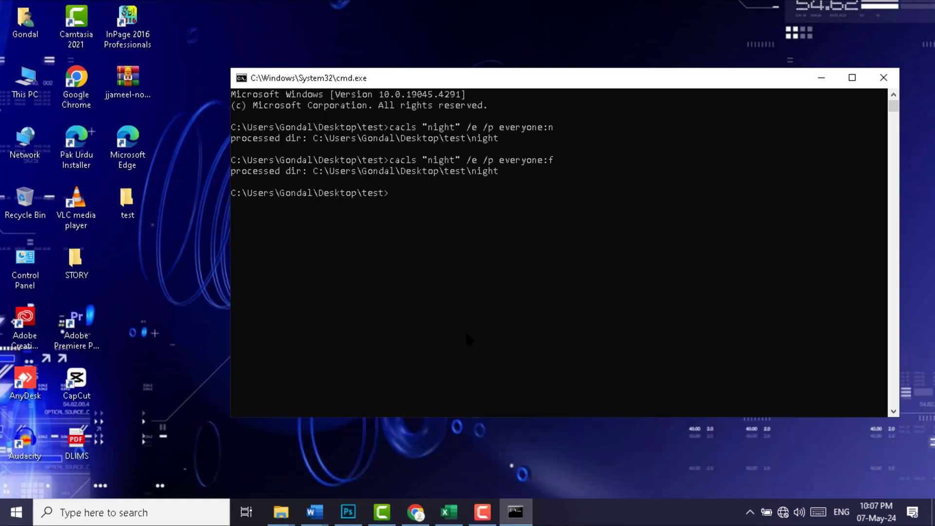
pyautogui.click(821, 77)
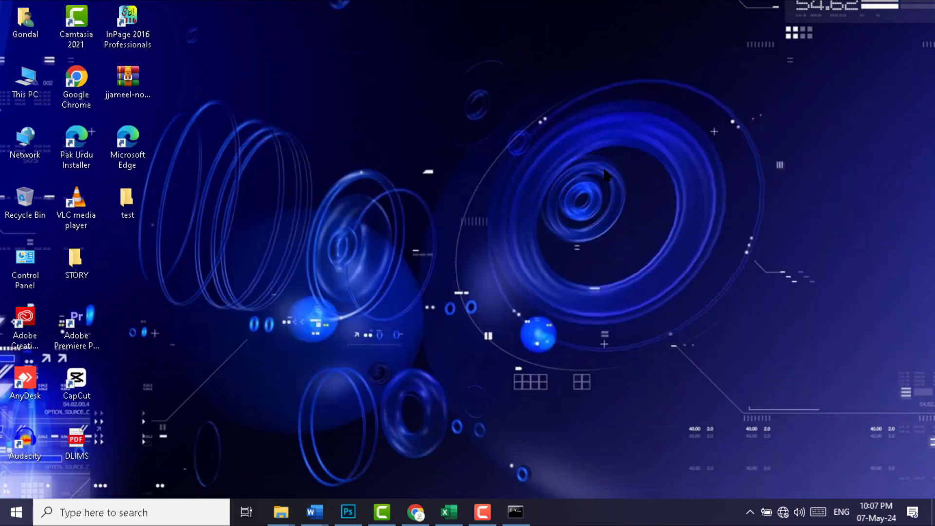